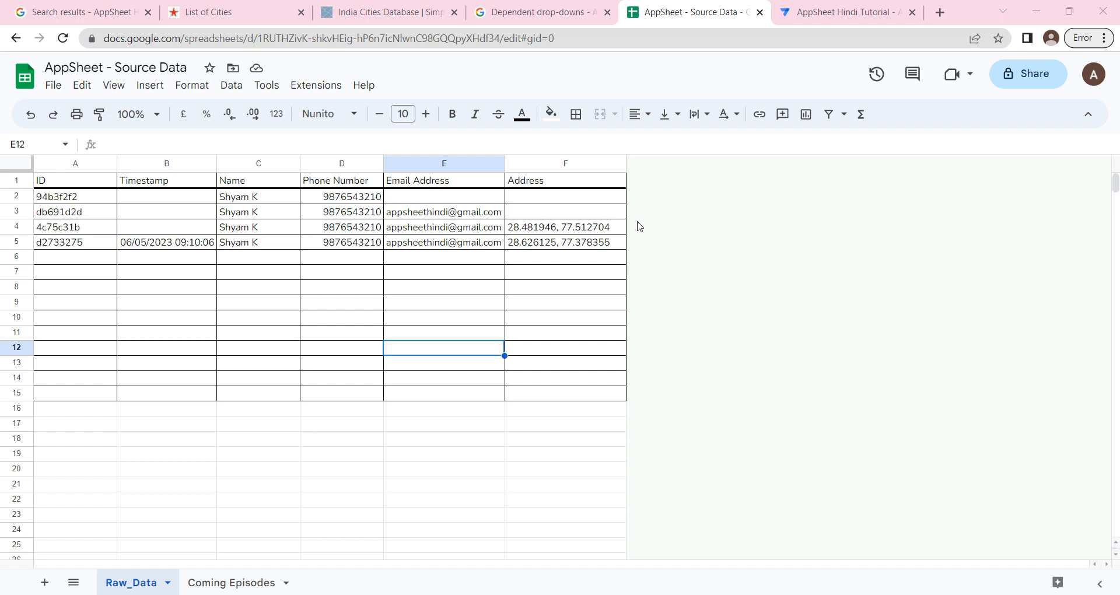
- Copy the City, State and ZIP headings from row 1 of the Coming Episodes sheet
{"action": "left_click", "coordinate": [345, 264]}
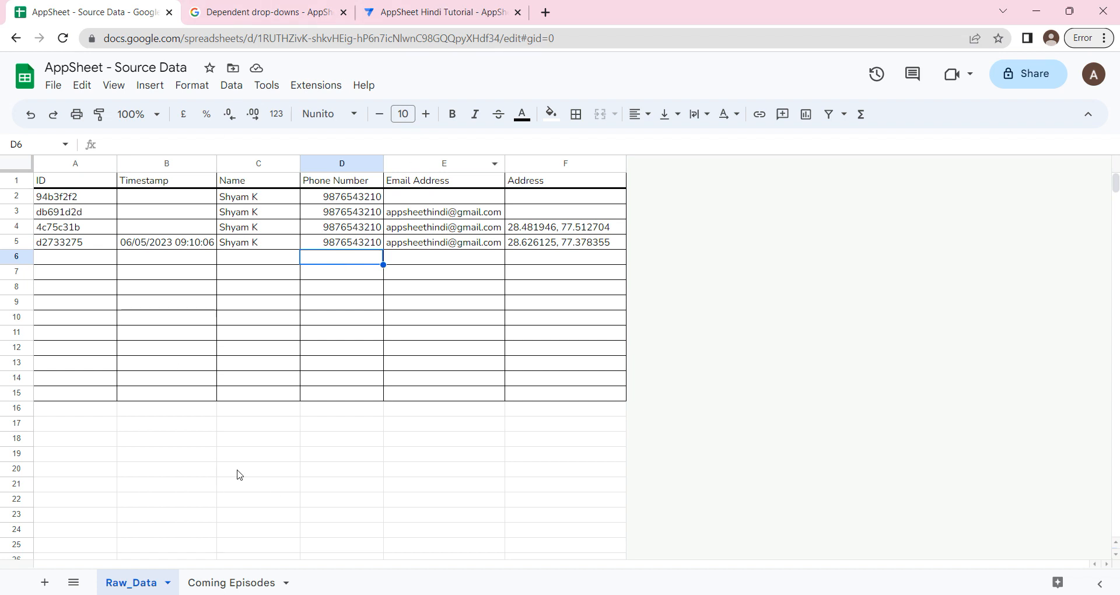
{"action": "left_click", "coordinate": [552, 164]}
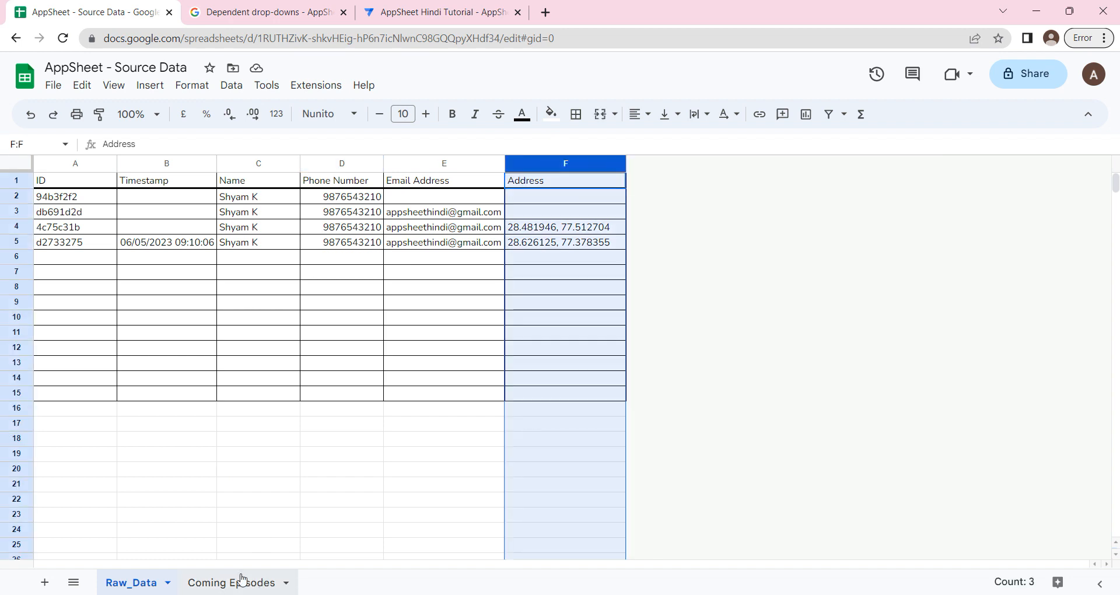
{"action": "left_click", "coordinate": [199, 580]}
{"action": "left_click_drag", "start_coordinate": [232, 204], "coordinate": [448, 215]}
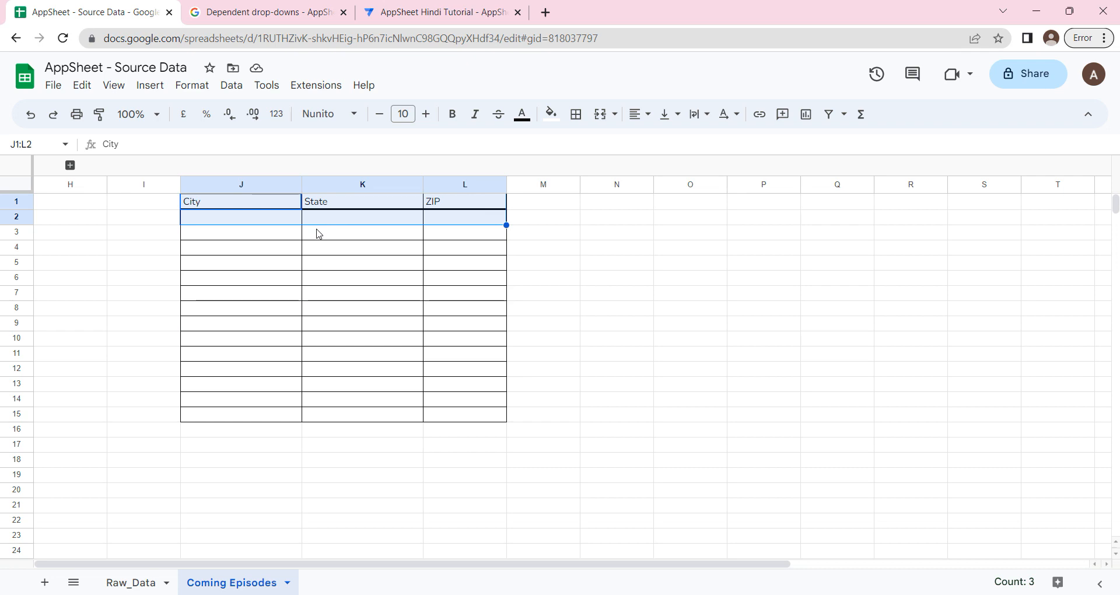
{"action": "key", "text": "shift+Up"}
{"action": "key", "text": "ctrl+c"}
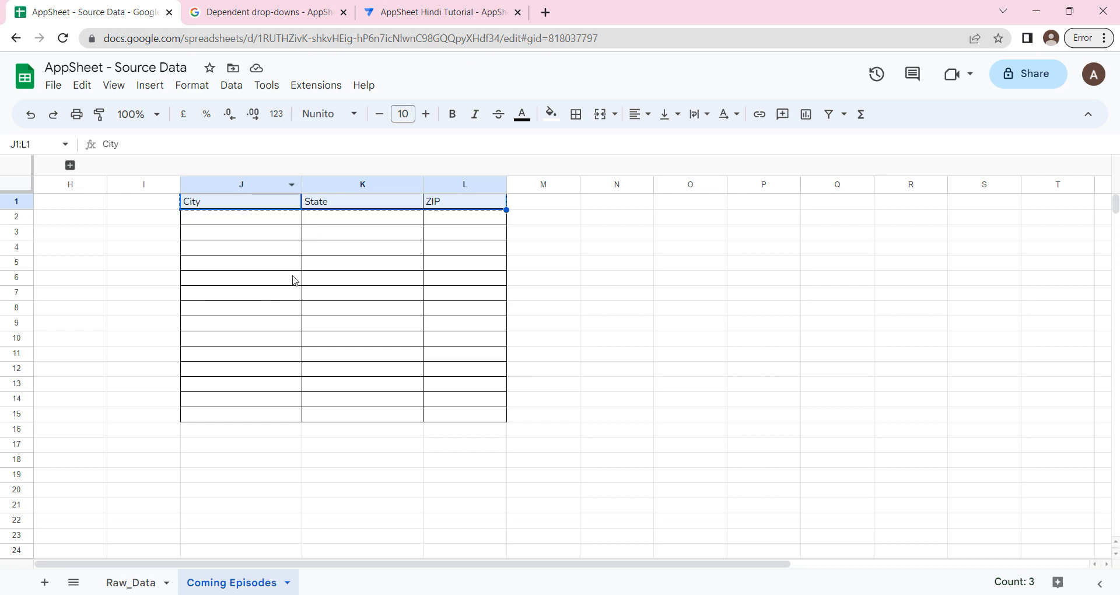
- Insert a column after Address in the Raw_Data sheet and paste the copied headings starting at G1
{"action": "left_click", "coordinate": [134, 582]}
{"action": "right_click", "coordinate": [569, 161]}
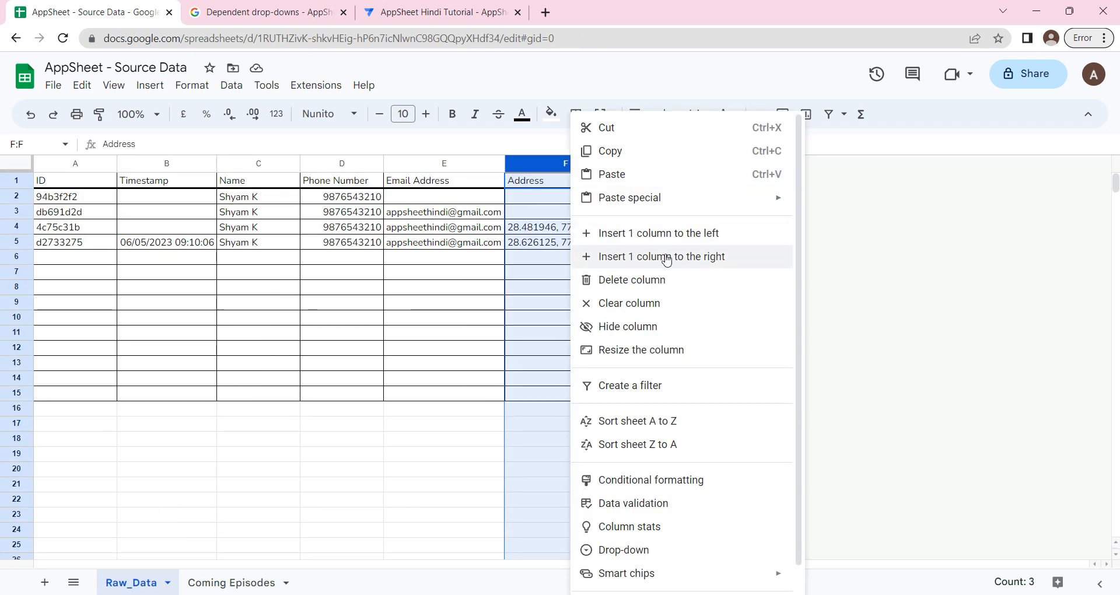
{"action": "left_click", "coordinate": [669, 257]}
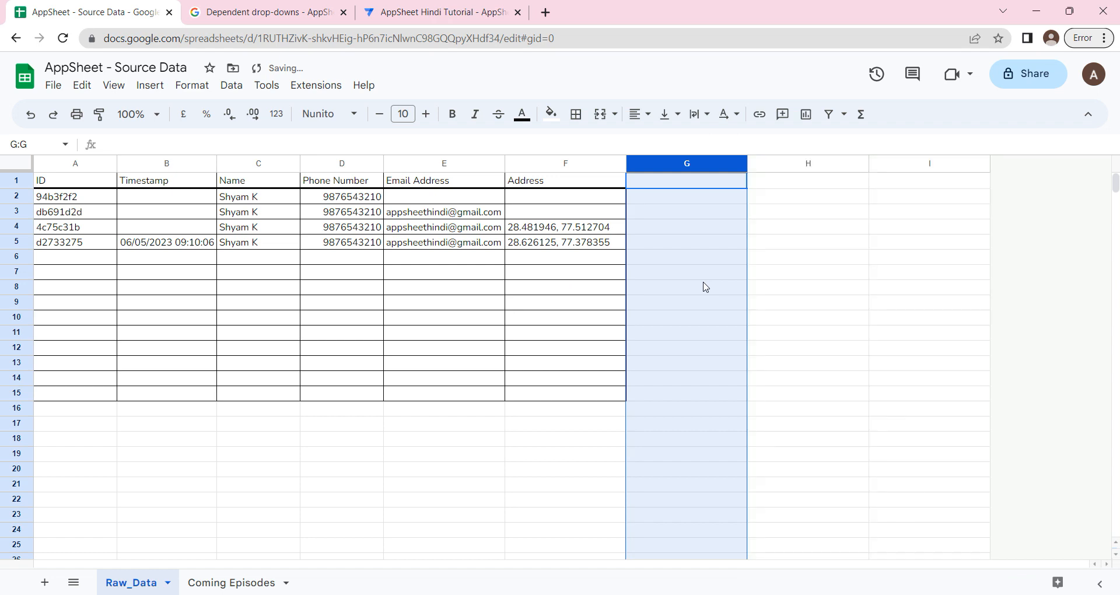
{"action": "left_click", "coordinate": [670, 184]}
{"action": "key", "text": "ctrl+v"}
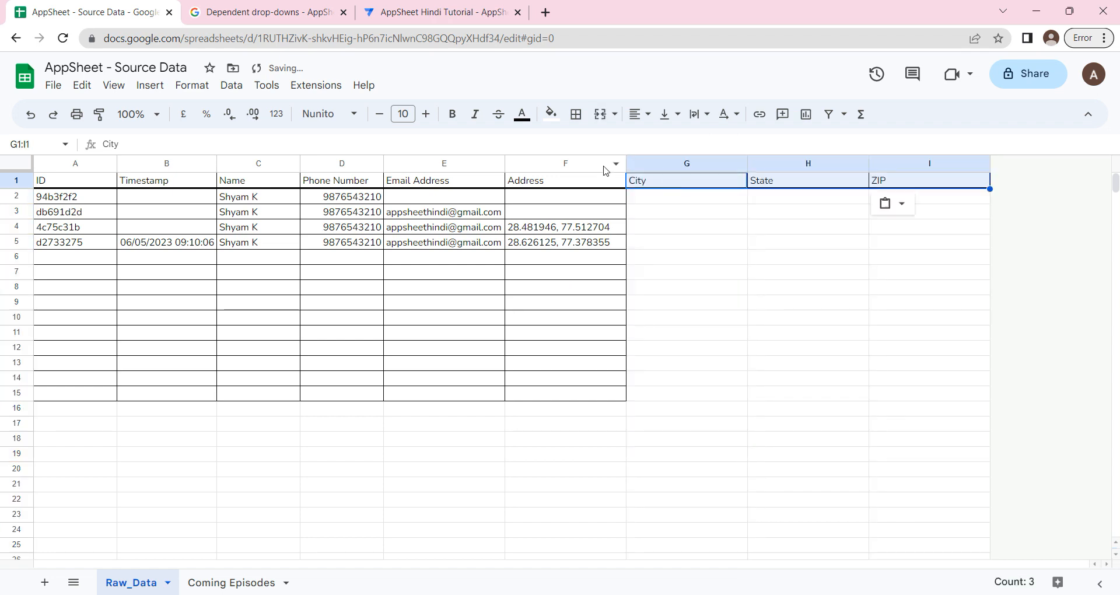
- Copy the Address column's formatting onto the new City, State and ZIP columns
{"action": "left_click", "coordinate": [563, 163]}
{"action": "left_click", "coordinate": [100, 114]}
{"action": "left_click_drag", "start_coordinate": [709, 165], "coordinate": [923, 201]}
{"action": "left_click", "coordinate": [798, 275]}
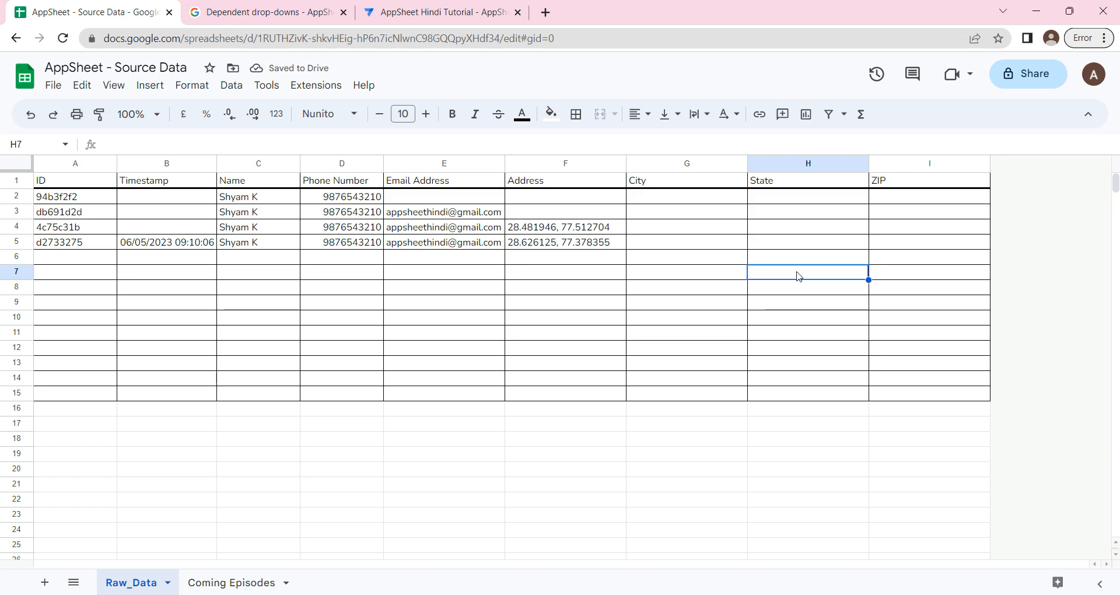
- Switch to the AppSheet editor and regenerate the Raw_Data table's column structure
{"action": "left_click", "coordinate": [452, 5]}
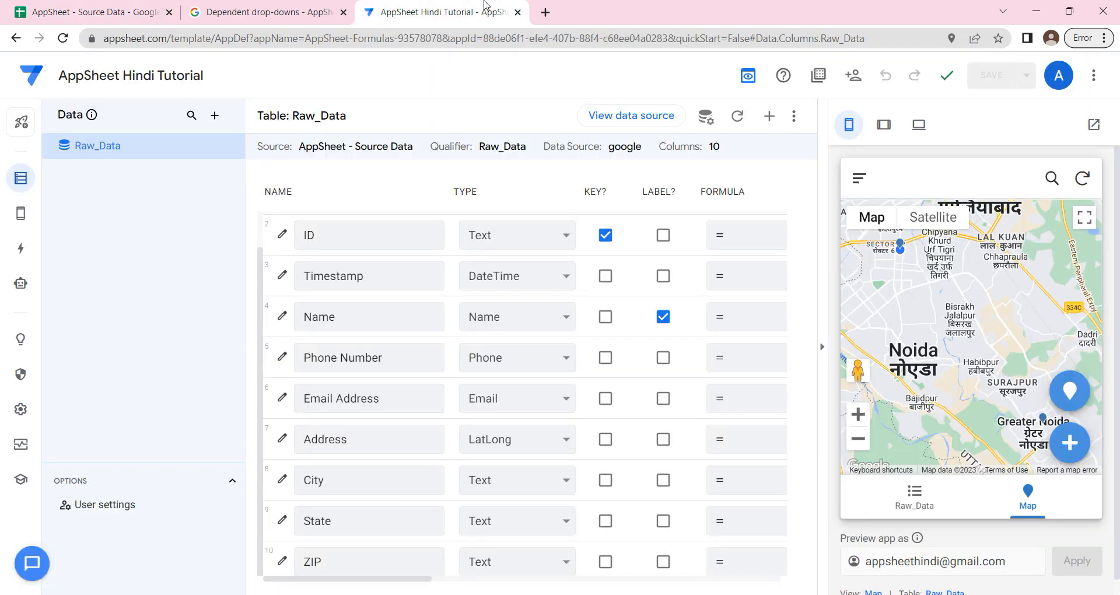
{"action": "scroll", "coordinate": [367, 315], "scroll_direction": "up", "scroll_amount": 1}
{"action": "left_click", "coordinate": [737, 116]}
{"action": "left_click", "coordinate": [731, 197]}
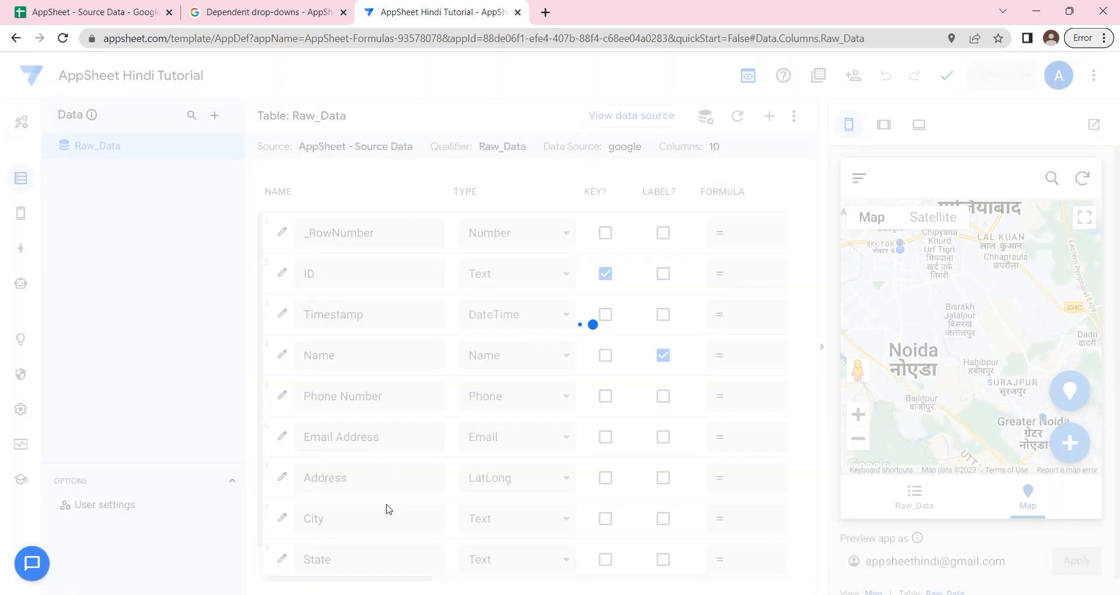
{"action": "scroll", "coordinate": [390, 463], "scroll_direction": "down", "scroll_amount": 1}
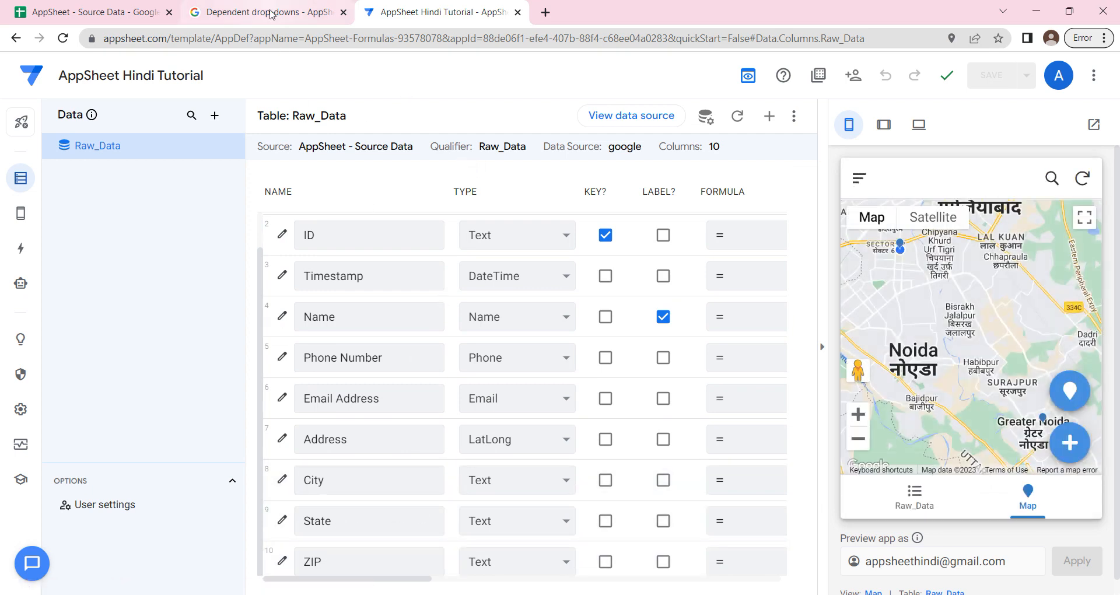
- Switch to the source spreadsheet and unhide the Data Values sheet
{"action": "left_click", "coordinate": [115, 6]}
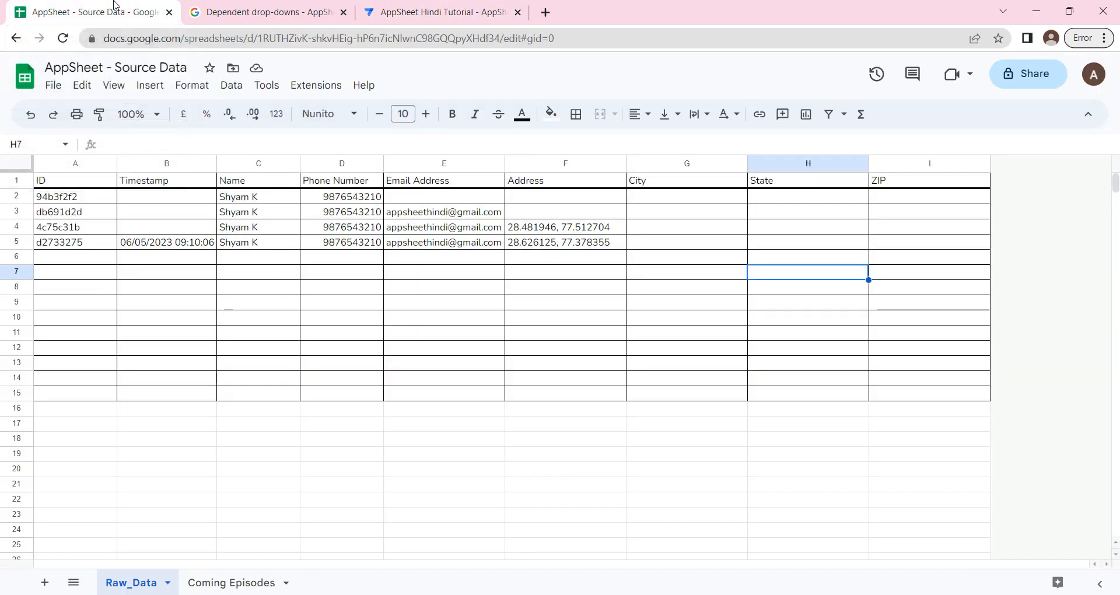
{"action": "left_click", "coordinate": [664, 200]}
{"action": "left_click", "coordinate": [809, 200]}
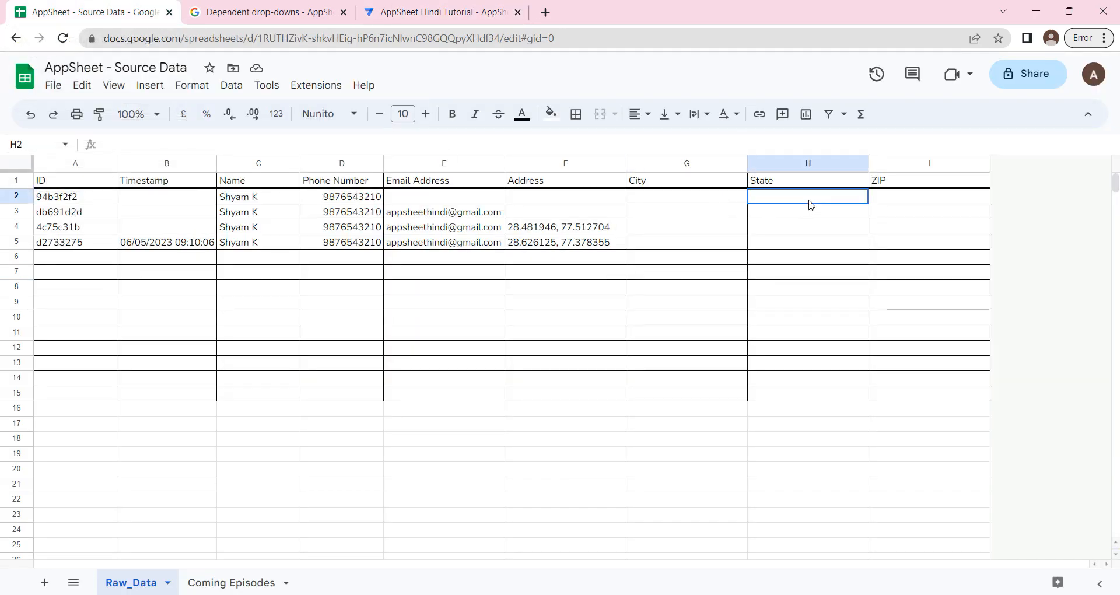
{"action": "left_click", "coordinate": [907, 202]}
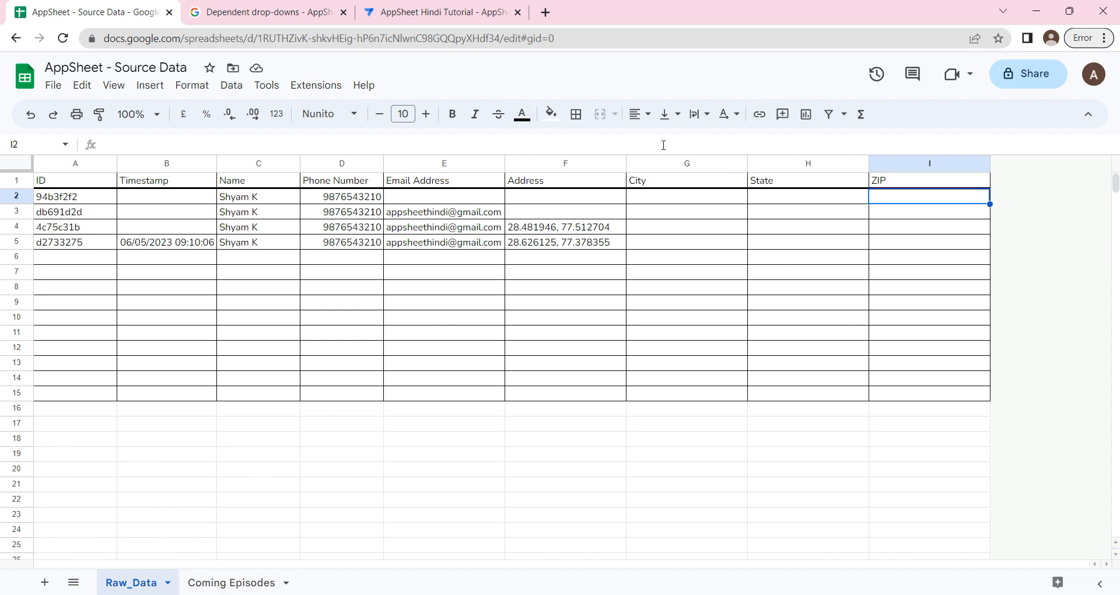
{"action": "left_click", "coordinate": [74, 582]}
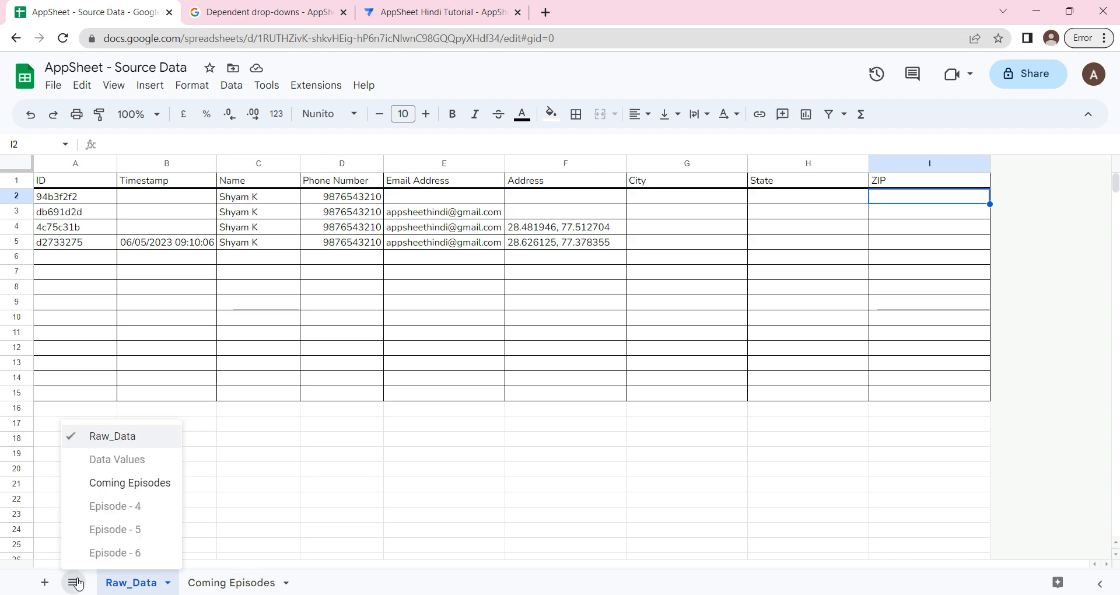
{"action": "left_click", "coordinate": [121, 462]}
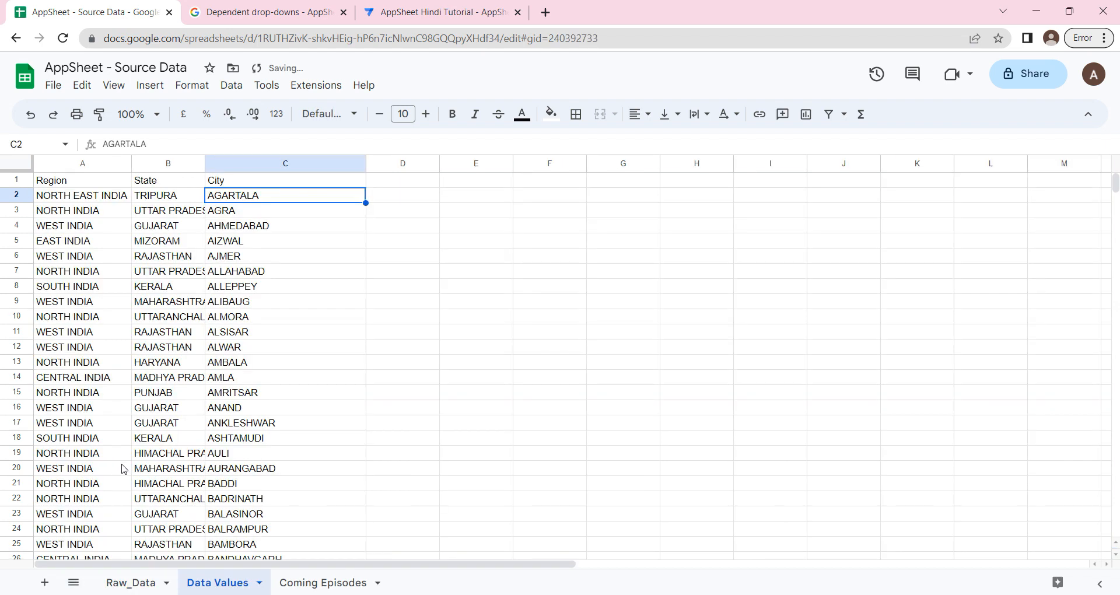
- Examine the Region, State and City columns of the Data Values sheet and how their rows relate
{"action": "left_click", "coordinate": [73, 184]}
{"action": "left_click", "coordinate": [166, 181]}
{"action": "left_click", "coordinate": [236, 183]}
{"action": "left_click", "coordinate": [89, 211]}
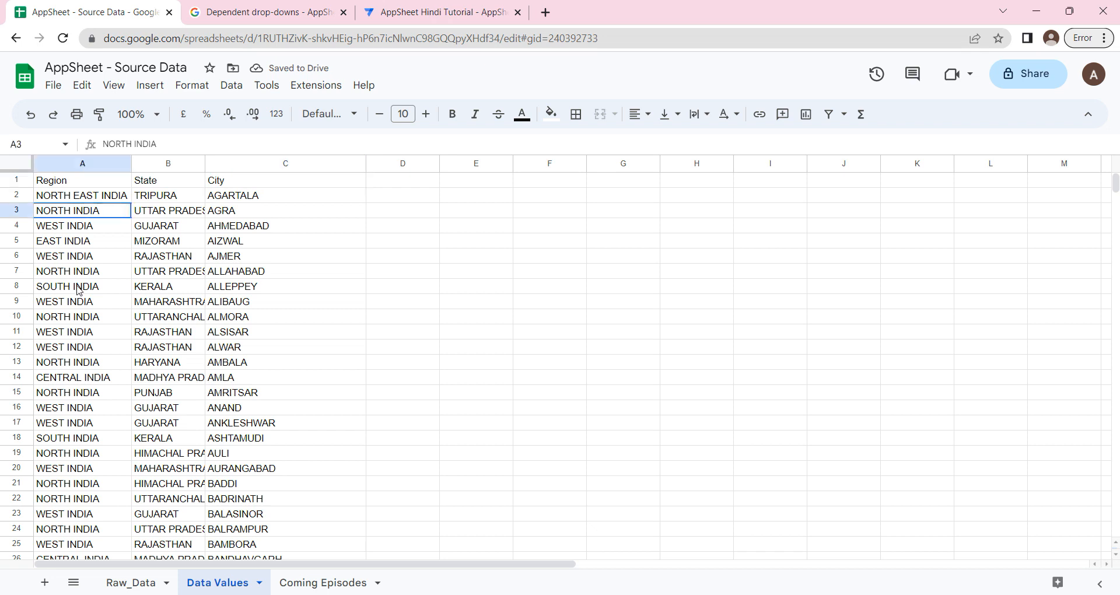
{"action": "left_click_drag", "start_coordinate": [77, 263], "coordinate": [94, 556]}
{"action": "left_click", "coordinate": [216, 382]}
{"action": "left_click_drag", "start_coordinate": [58, 181], "coordinate": [233, 180]}
{"action": "left_click", "coordinate": [224, 227]}
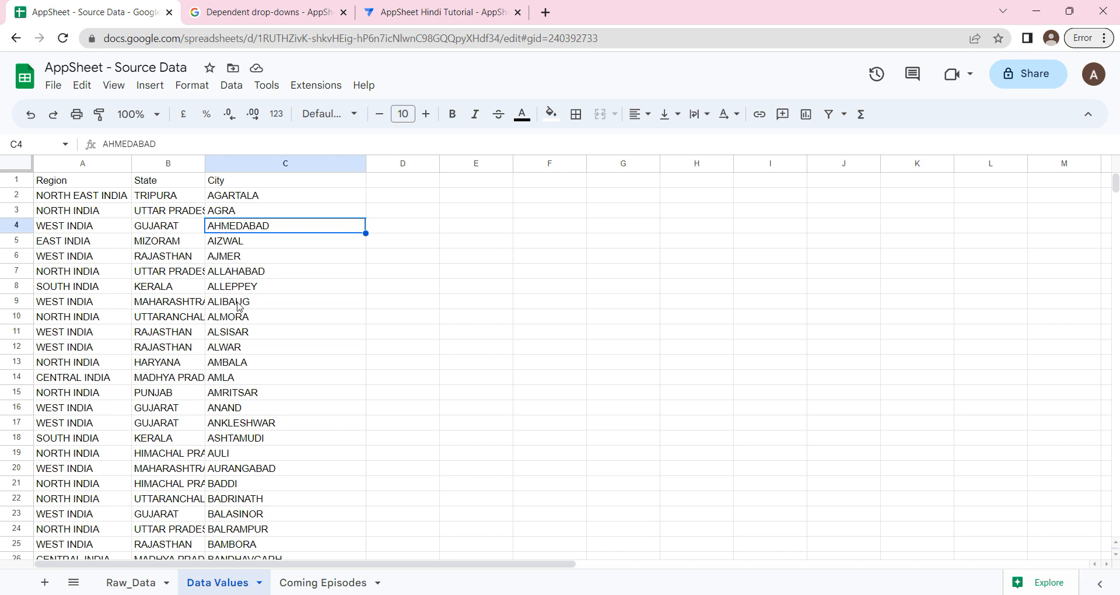
{"action": "left_click", "coordinate": [242, 396]}
{"action": "left_click", "coordinate": [186, 397]}
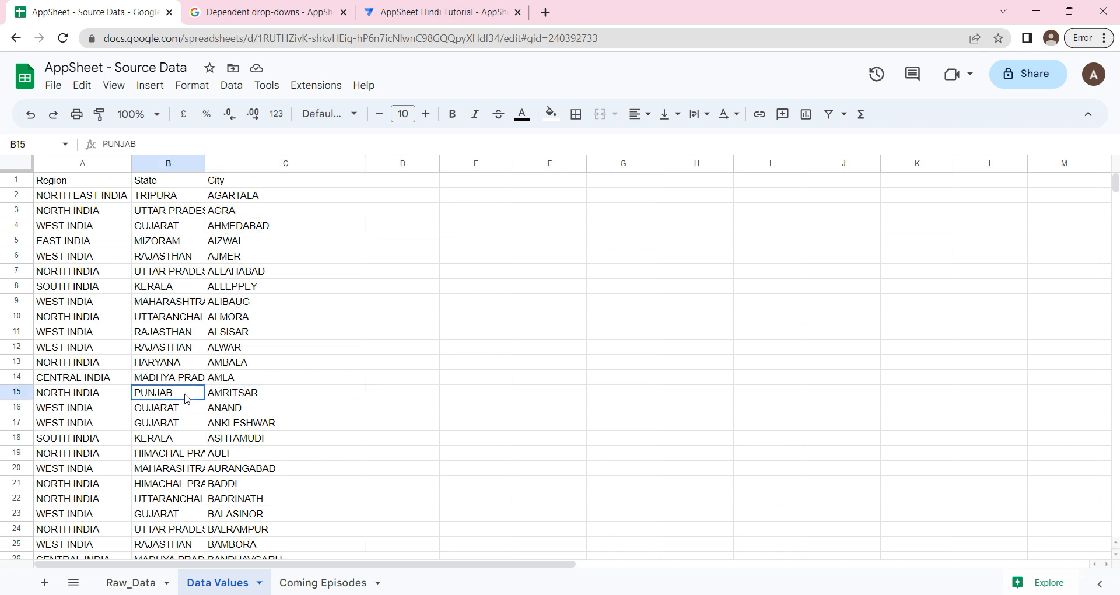
- Switch to the AppSheet editor and open the settings of Raw_Data's State column
{"action": "left_click", "coordinate": [418, 9]}
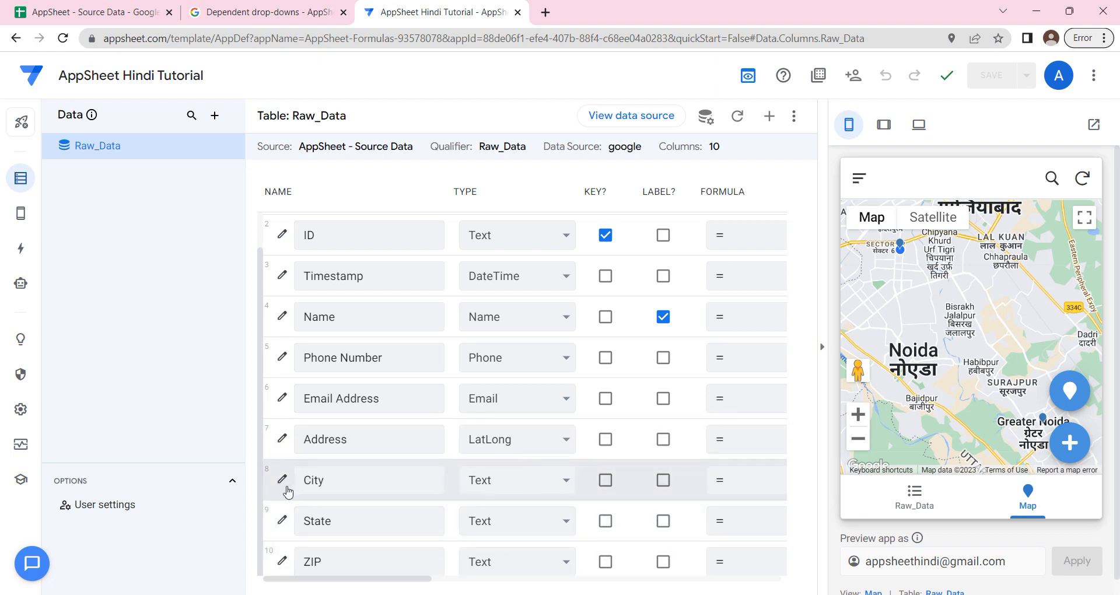
{"action": "left_click", "coordinate": [281, 521]}
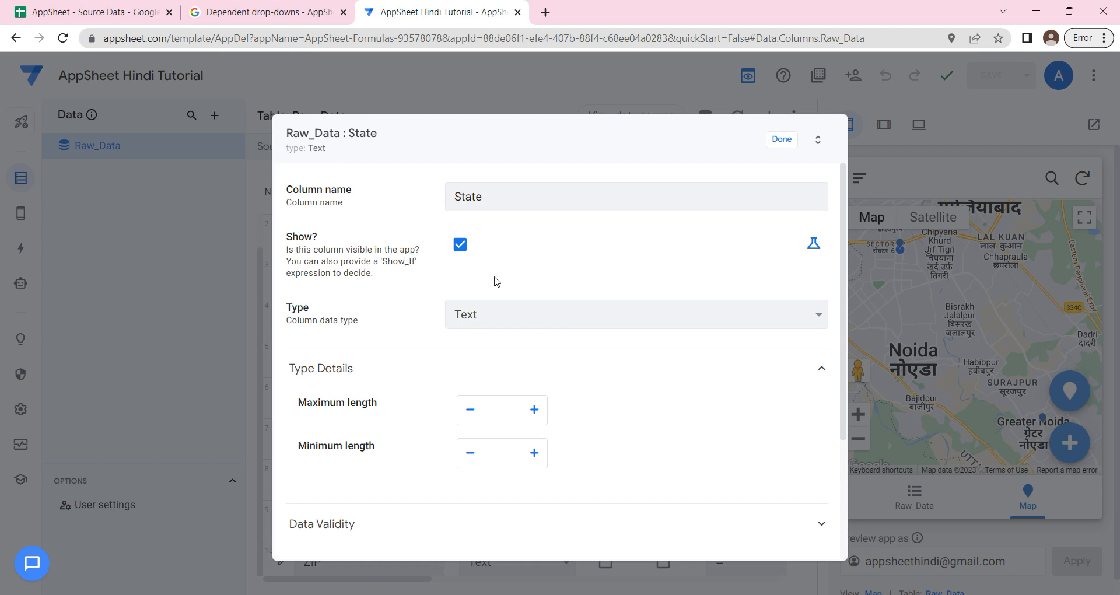
- Switch to the Dependent drop-downs help article and read its explanation of lookup tables and the Valid_If constraint
{"action": "left_click", "coordinate": [275, 12]}
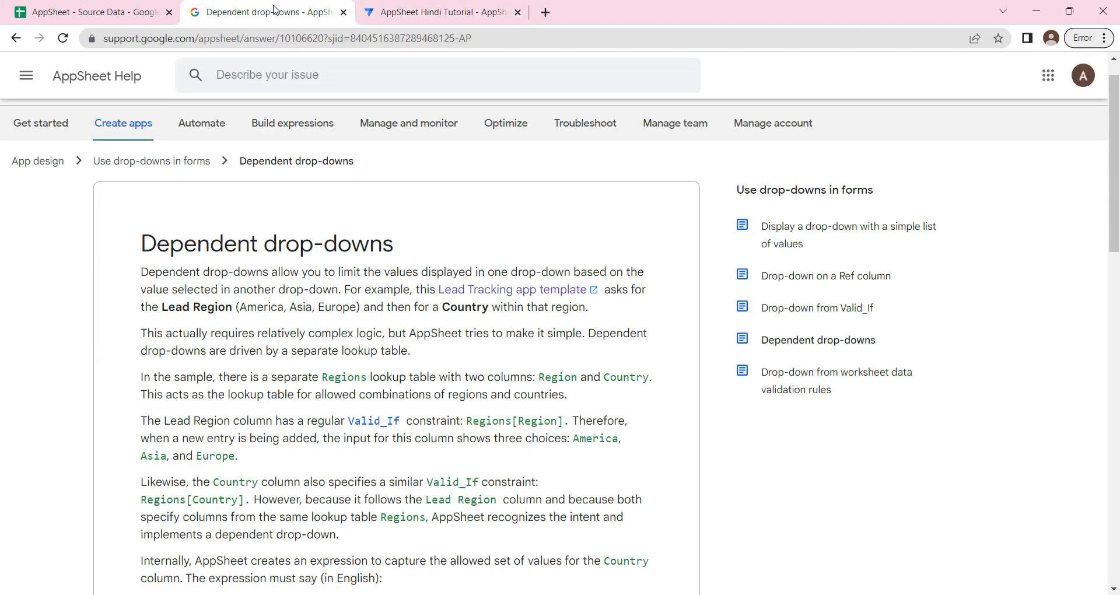
{"action": "scroll", "coordinate": [511, 240], "scroll_direction": "down", "scroll_amount": 7}
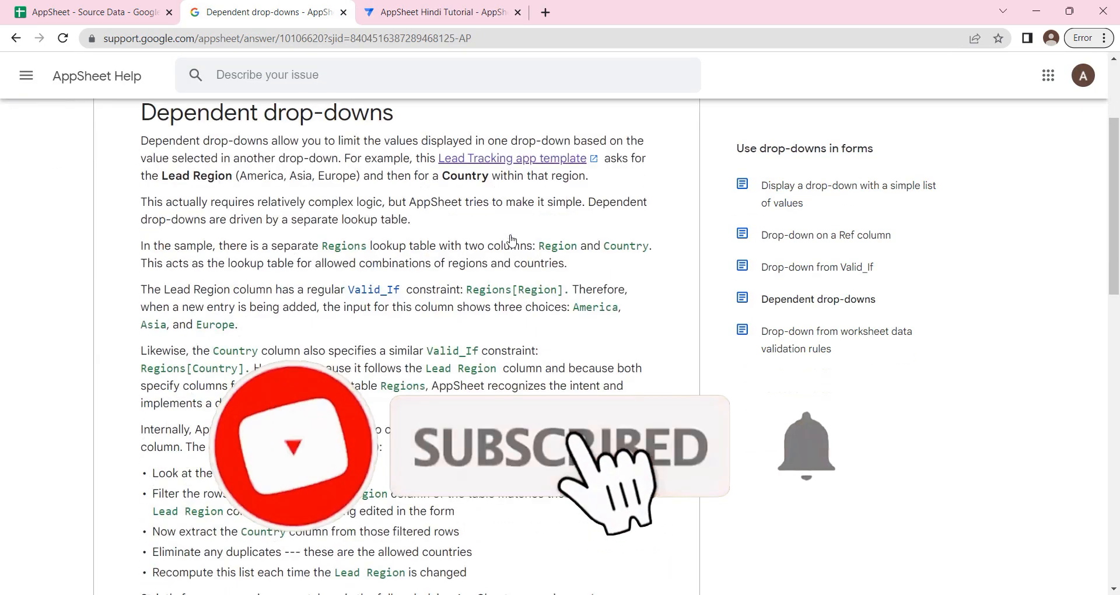
{"action": "scroll", "coordinate": [512, 240], "scroll_direction": "down", "scroll_amount": 5}
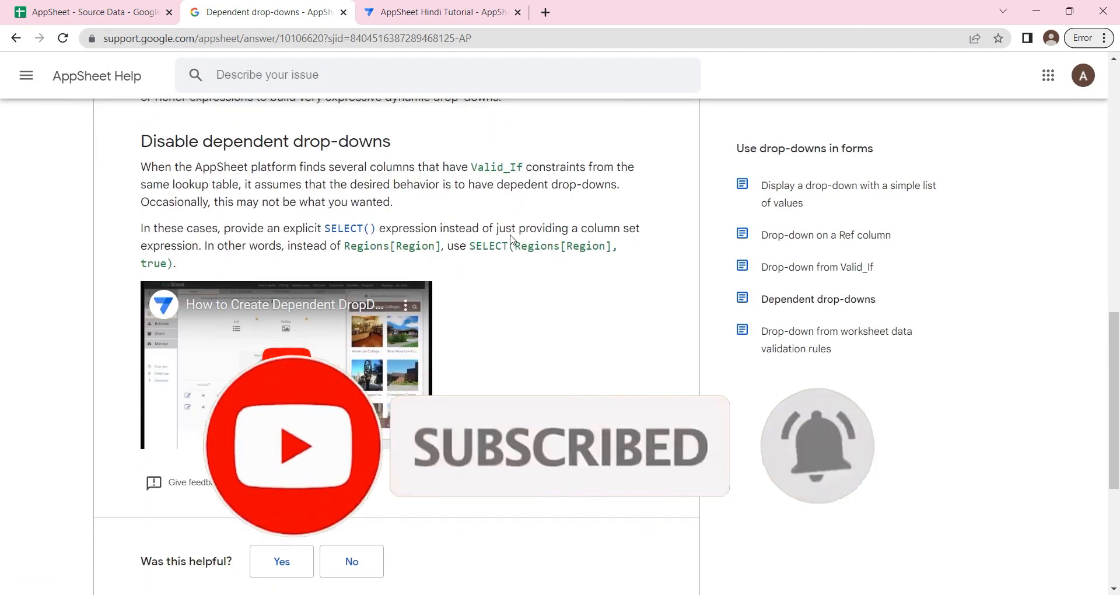
{"action": "scroll", "coordinate": [513, 233], "scroll_direction": "up", "scroll_amount": 8}
{"action": "scroll", "coordinate": [511, 235], "scroll_direction": "up", "scroll_amount": 3}
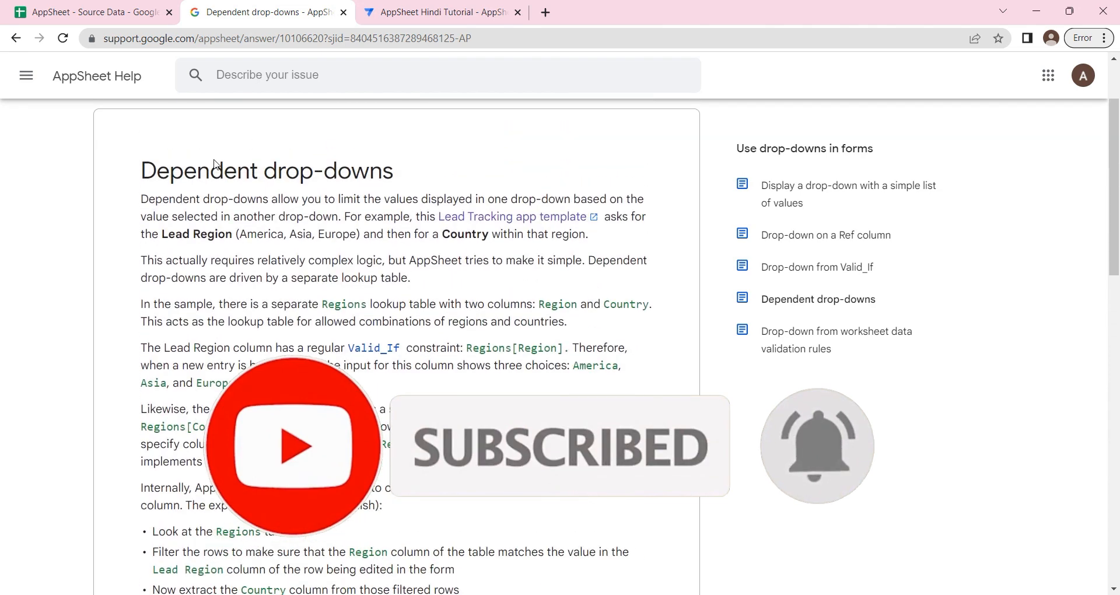
{"action": "left_click_drag", "start_coordinate": [140, 171], "coordinate": [655, 387]}
{"action": "left_click", "coordinate": [655, 387]}
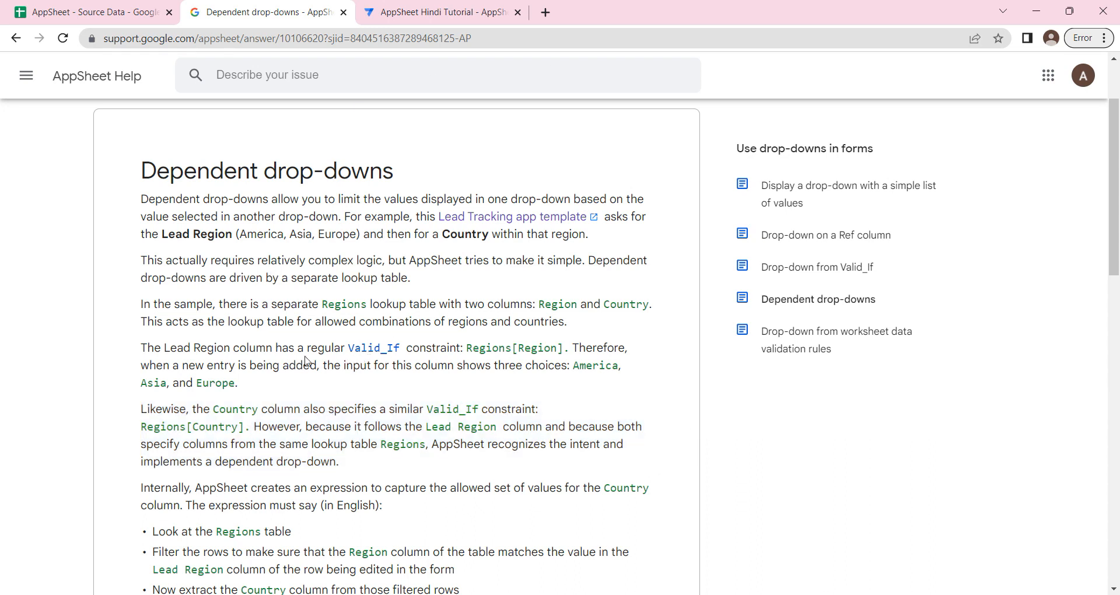
{"action": "left_click_drag", "start_coordinate": [126, 346], "coordinate": [440, 341]}
{"action": "left_click", "coordinate": [439, 341]}
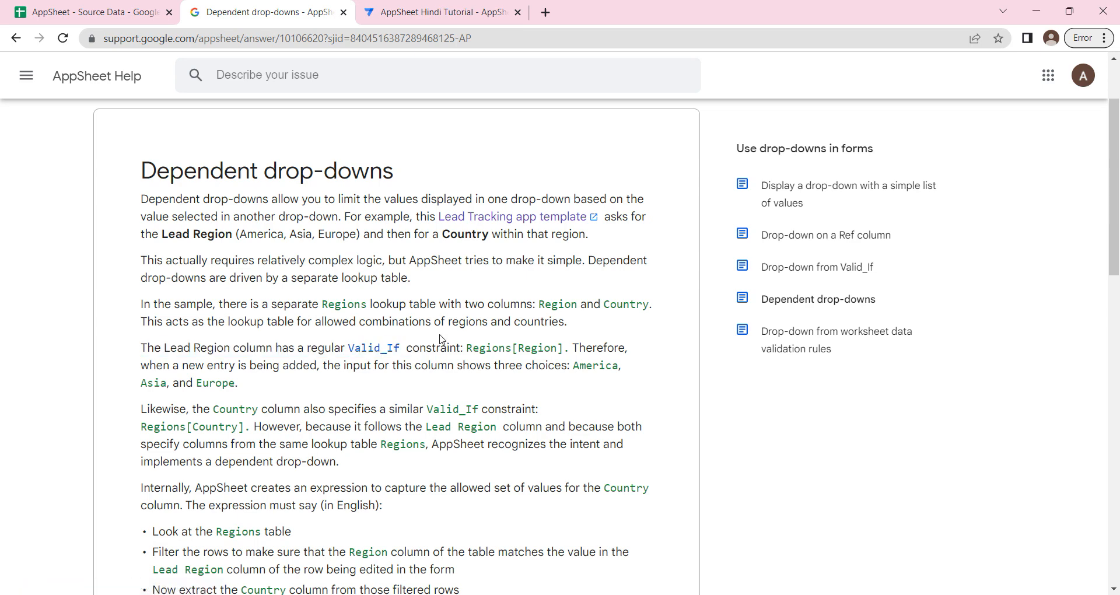
- Open the article's linked Valid_If help page in a separate browser tab
{"action": "right_click", "coordinate": [381, 353]}
{"action": "left_click", "coordinate": [396, 363]}
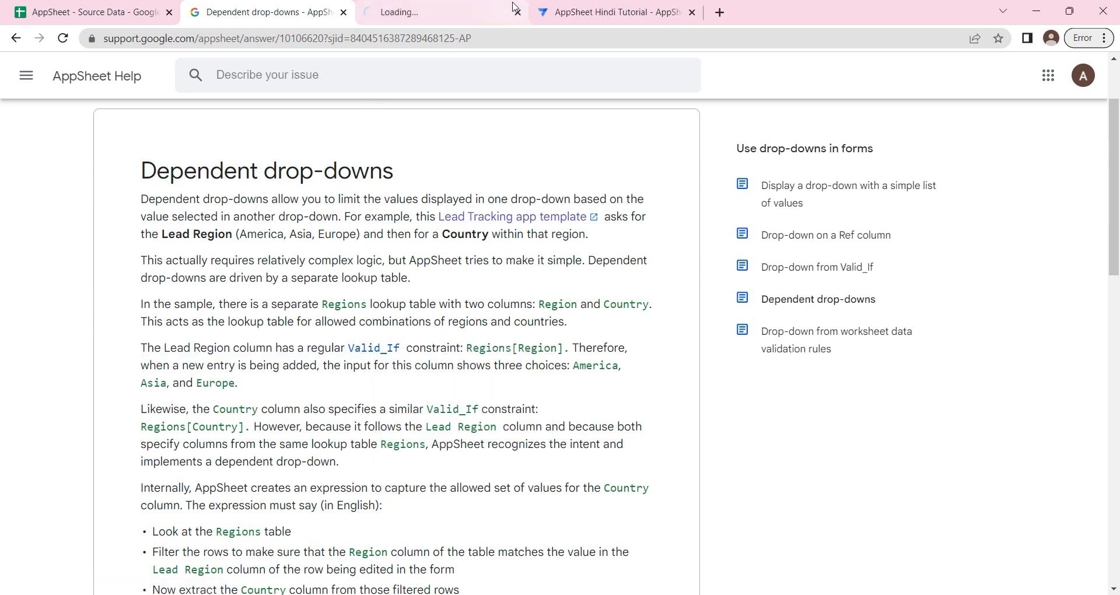
{"action": "left_click", "coordinate": [472, 6]}
- Switch to the AppSheet editor and open the Valid If expression of Raw_Data's State column for editing
{"action": "left_click", "coordinate": [565, 9]}
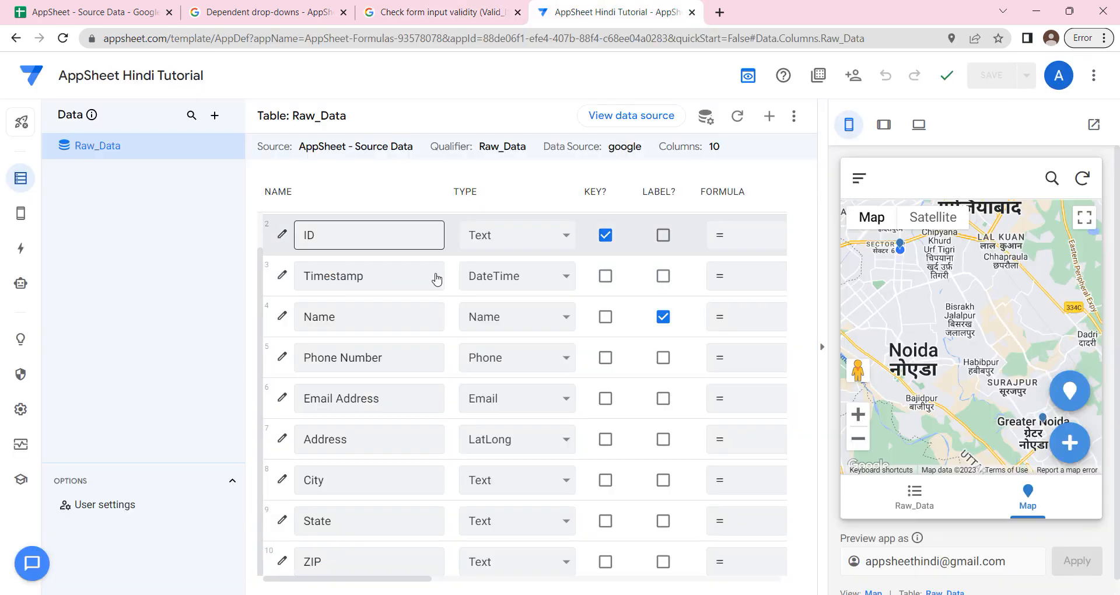
{"action": "left_click", "coordinate": [282, 520]}
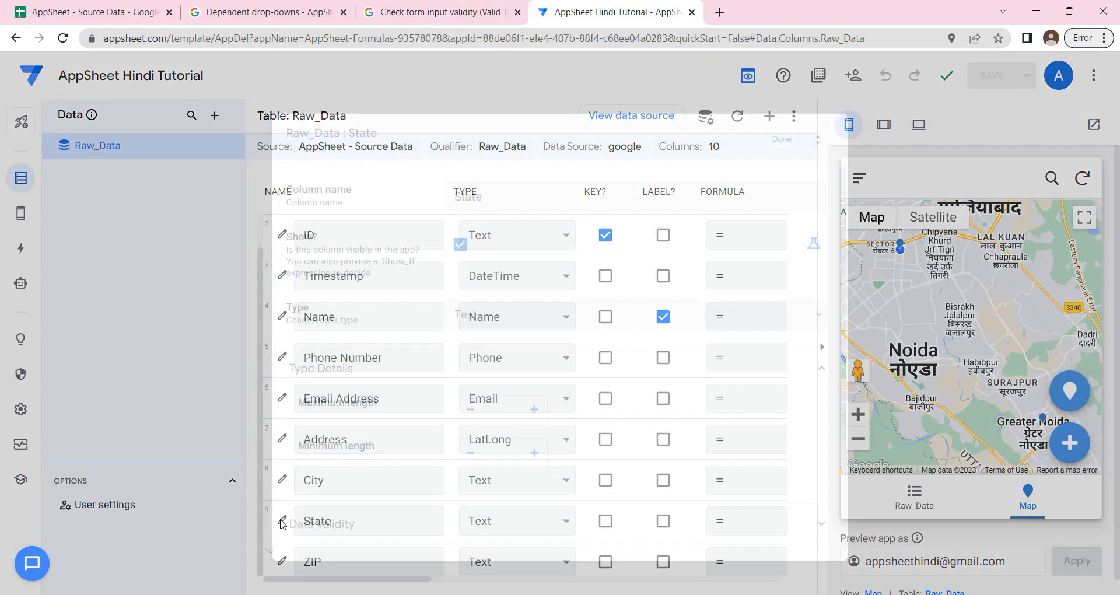
{"action": "left_click", "coordinate": [527, 206]}
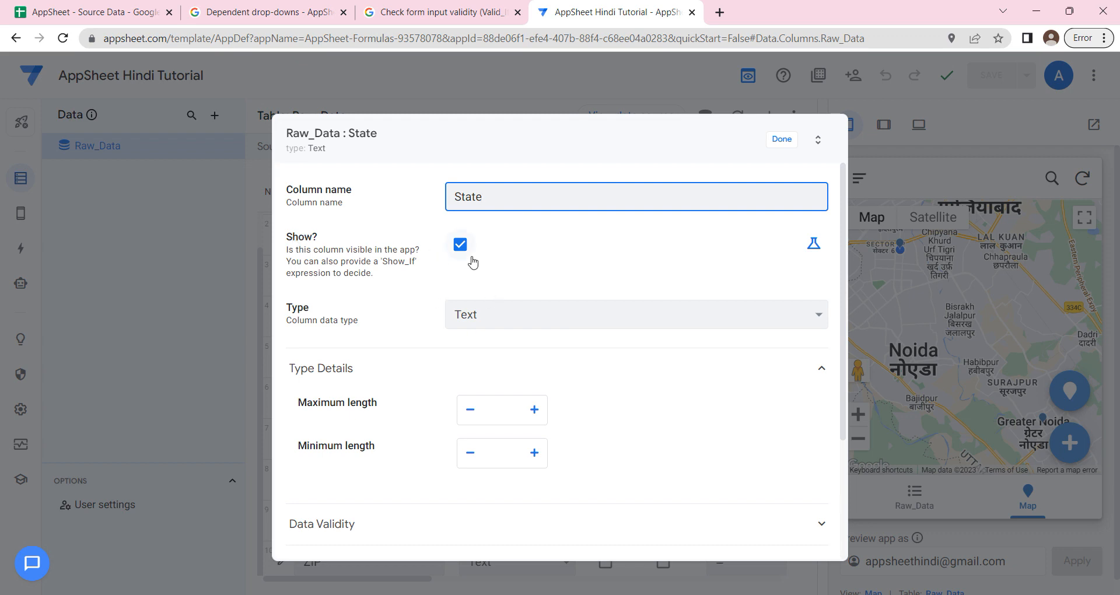
{"action": "scroll", "coordinate": [535, 268], "scroll_direction": "down", "scroll_amount": 3}
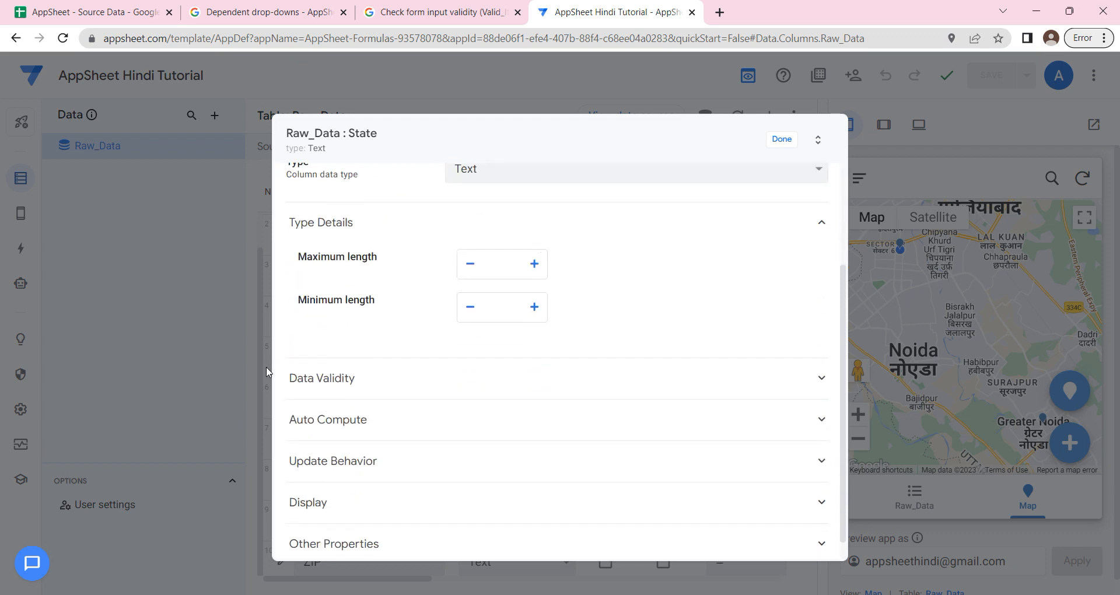
{"action": "left_click", "coordinate": [482, 378]}
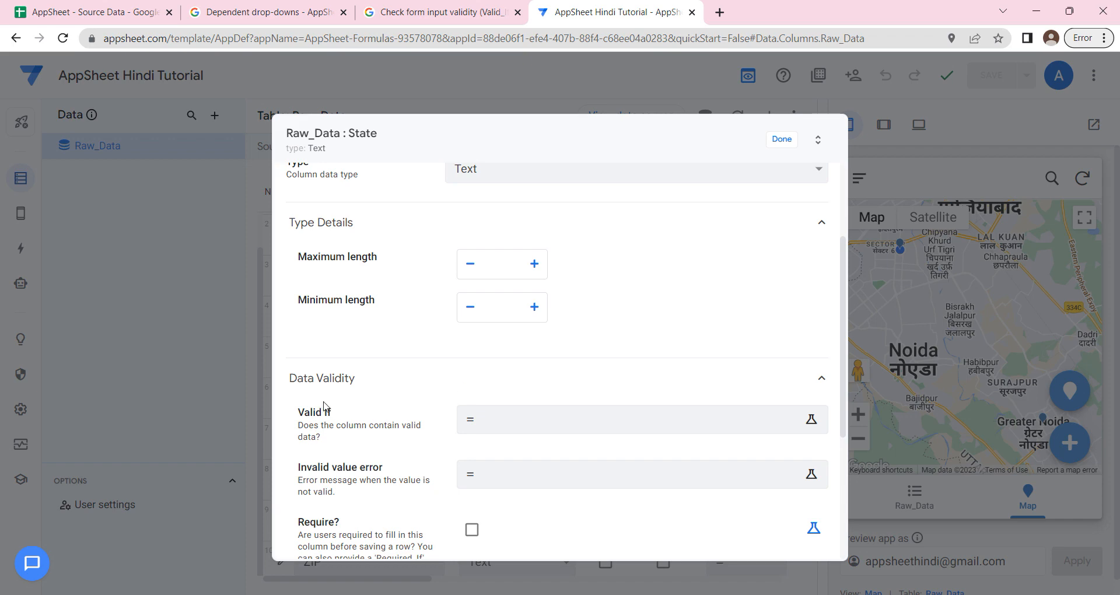
{"action": "left_click", "coordinate": [527, 424]}
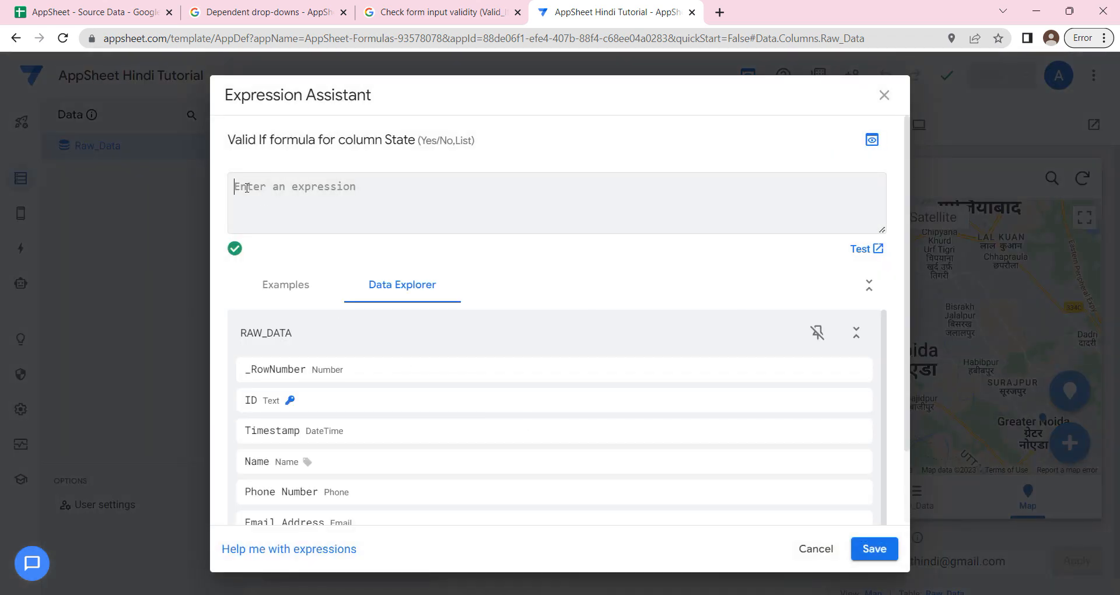
- Check the State column header in the source spreadsheet's Data Values sheet, and return to the AppSheet editor
{"action": "left_click", "coordinate": [97, 12]}
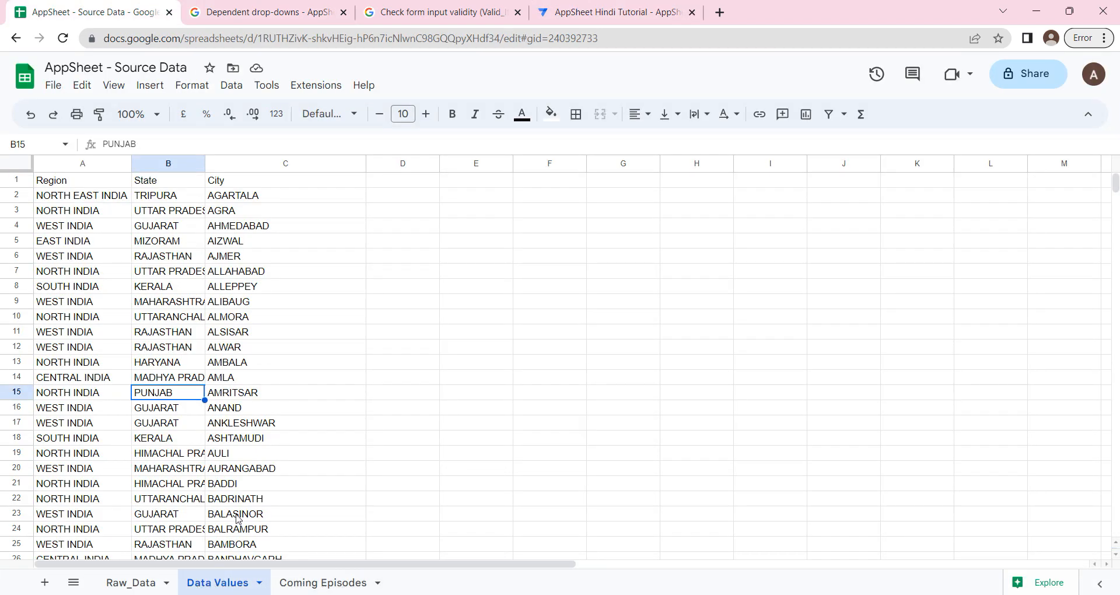
{"action": "left_click", "coordinate": [168, 185]}
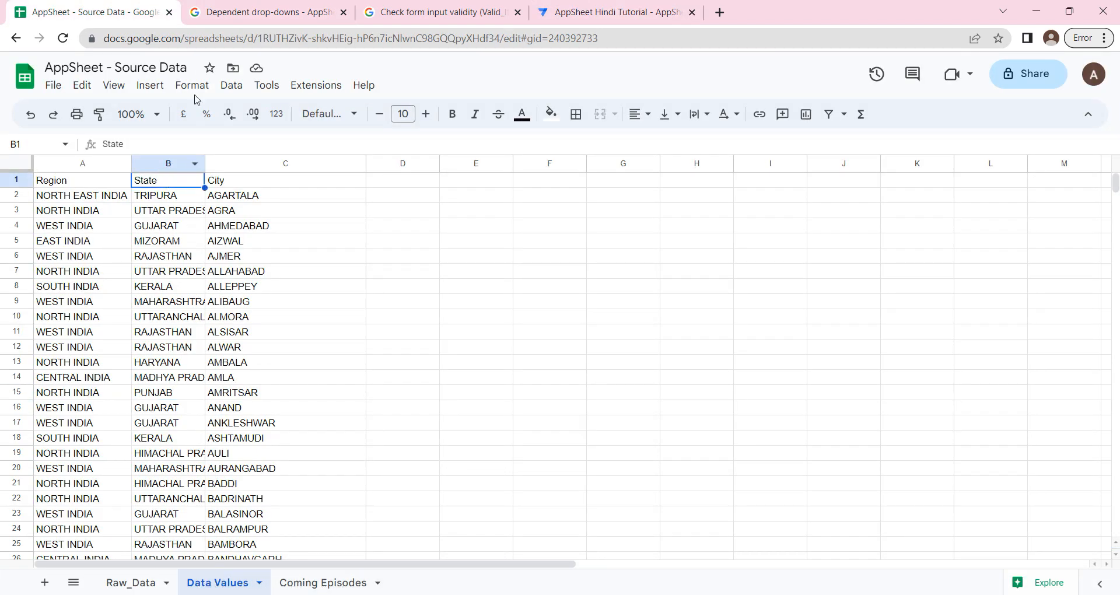
{"action": "left_click", "coordinate": [571, 18]}
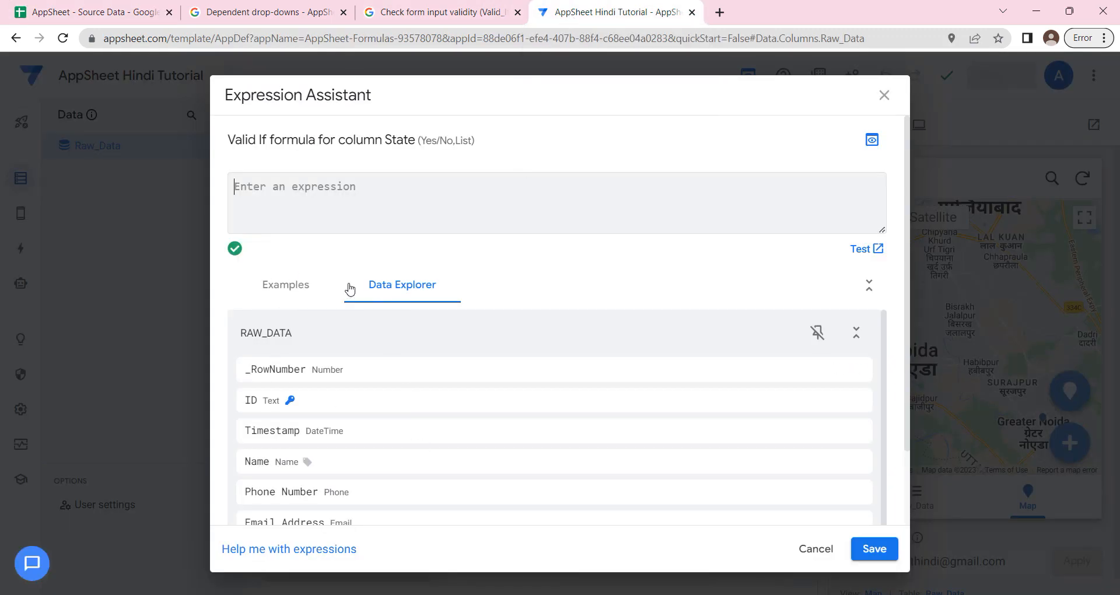
- Examine the Expression Assistant's examples and available table columns for State, and close the column settings without entering an expression
{"action": "left_click", "coordinate": [281, 284]}
{"action": "left_click", "coordinate": [400, 288]}
{"action": "left_click", "coordinate": [333, 290]}
{"action": "left_click", "coordinate": [389, 290]}
{"action": "scroll", "coordinate": [448, 439], "scroll_direction": "down", "scroll_amount": 1}
{"action": "scroll", "coordinate": [495, 387], "scroll_direction": "up", "scroll_amount": 1}
{"action": "left_click", "coordinate": [817, 549]}
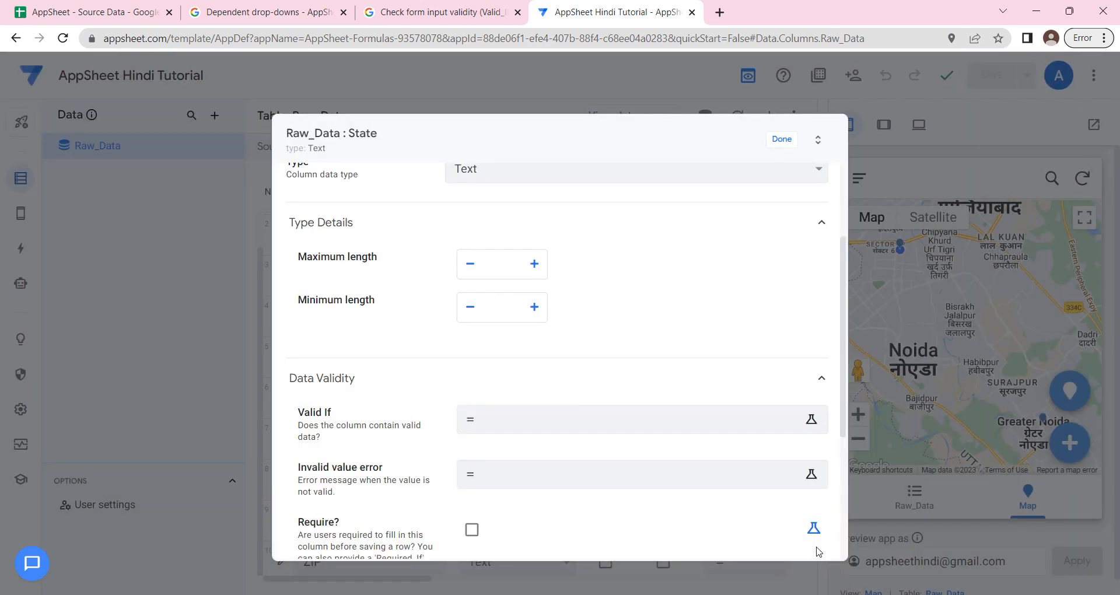
{"action": "left_click", "coordinate": [781, 140]}
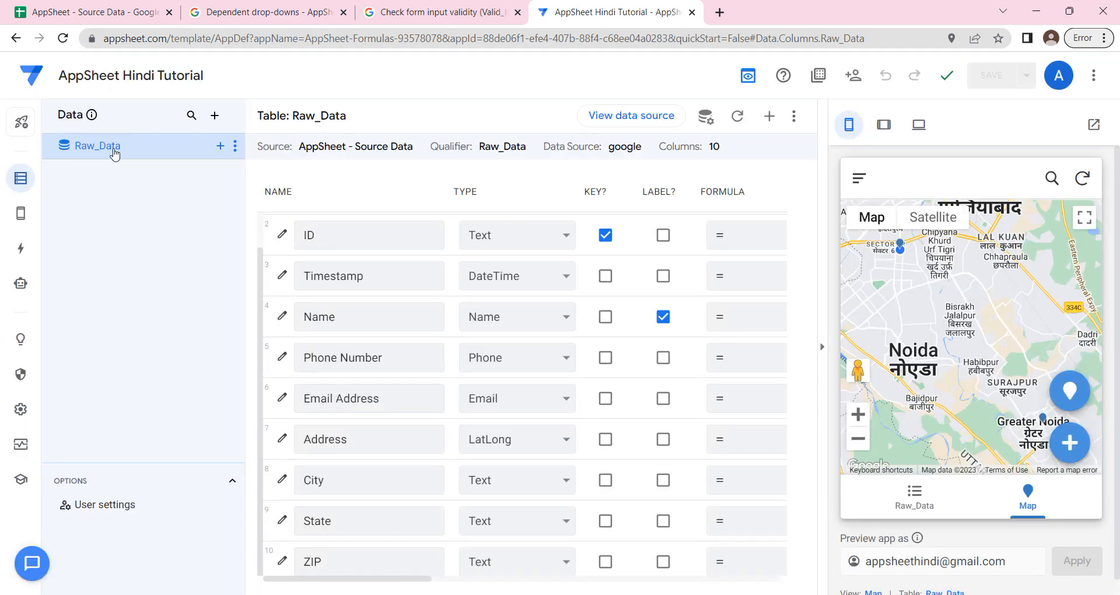
{"action": "left_click", "coordinate": [93, 11]}
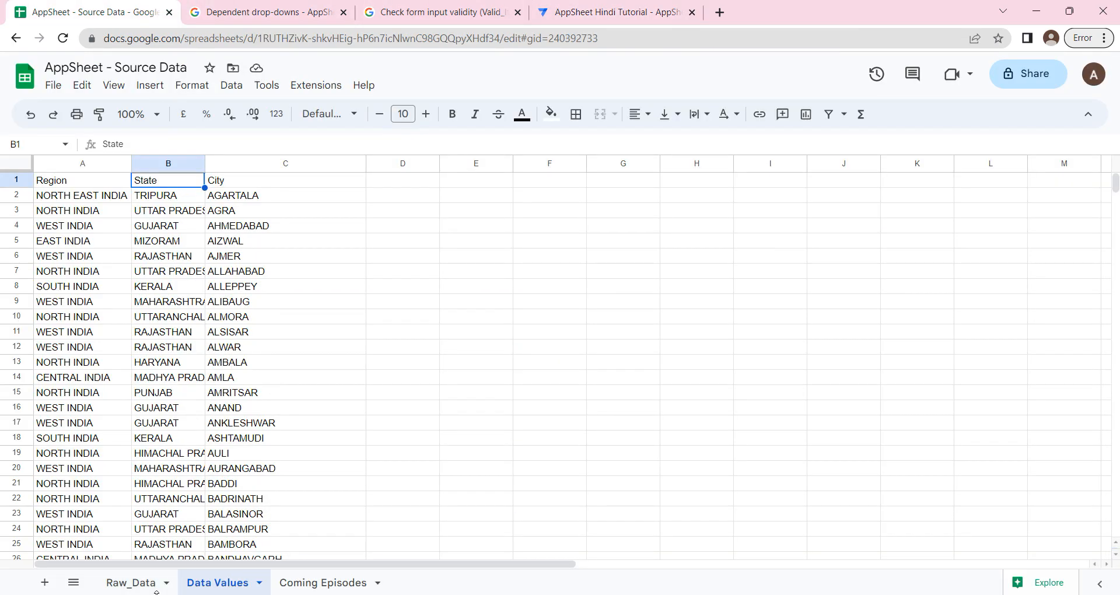
{"action": "left_click", "coordinate": [634, 8]}
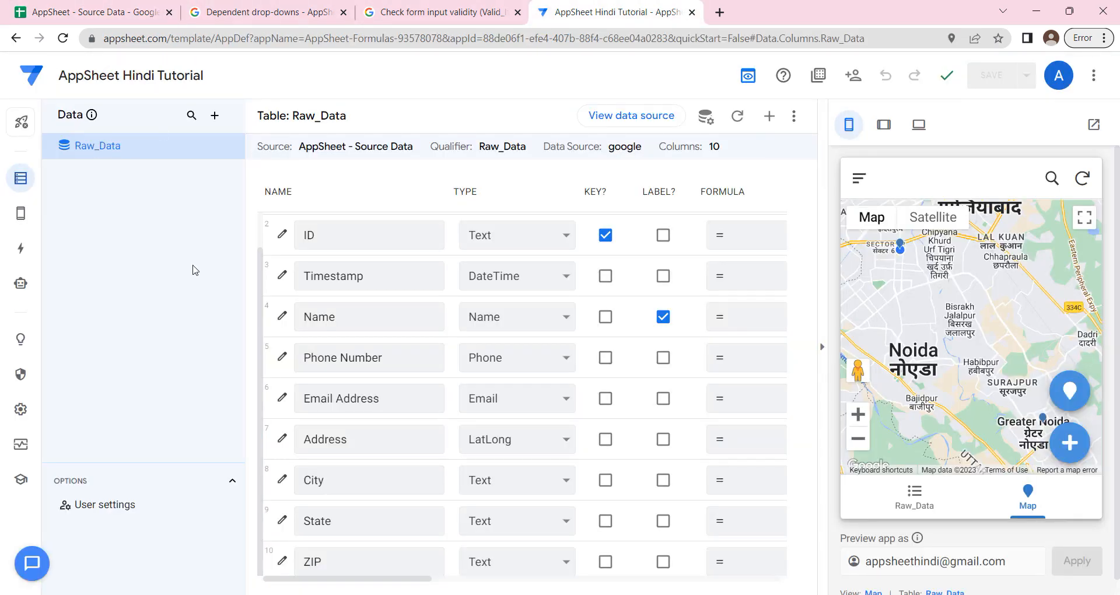
{"action": "left_click", "coordinate": [216, 116]}
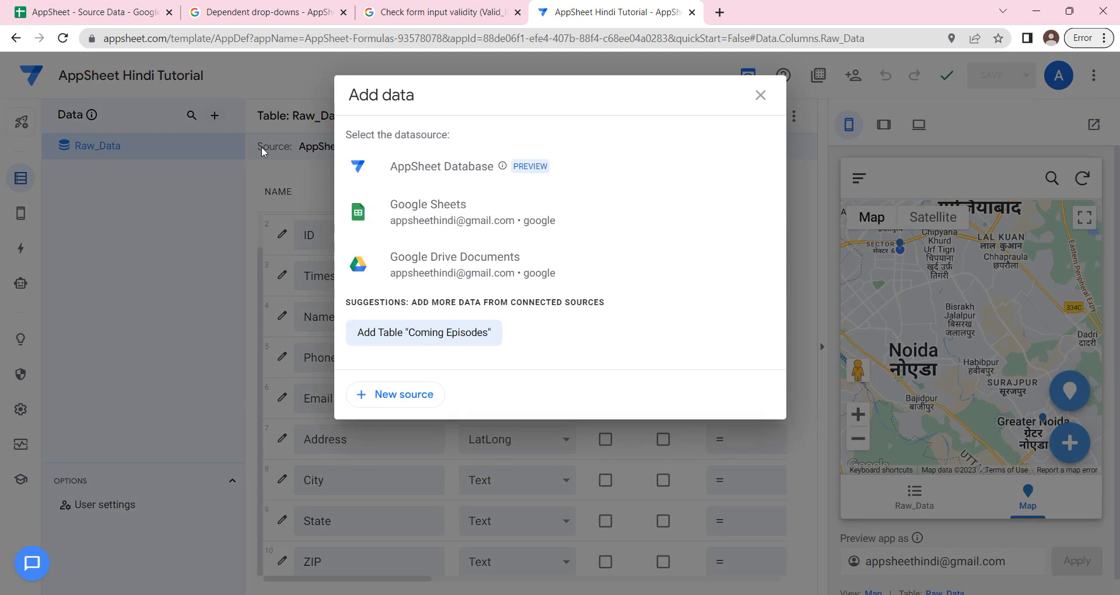
{"action": "left_click", "coordinate": [759, 95]}
- Regenerate the Raw_Data table's column structure, and recheck the tables suggested for adding against the source spreadsheet's sheets
{"action": "left_click", "coordinate": [739, 117]}
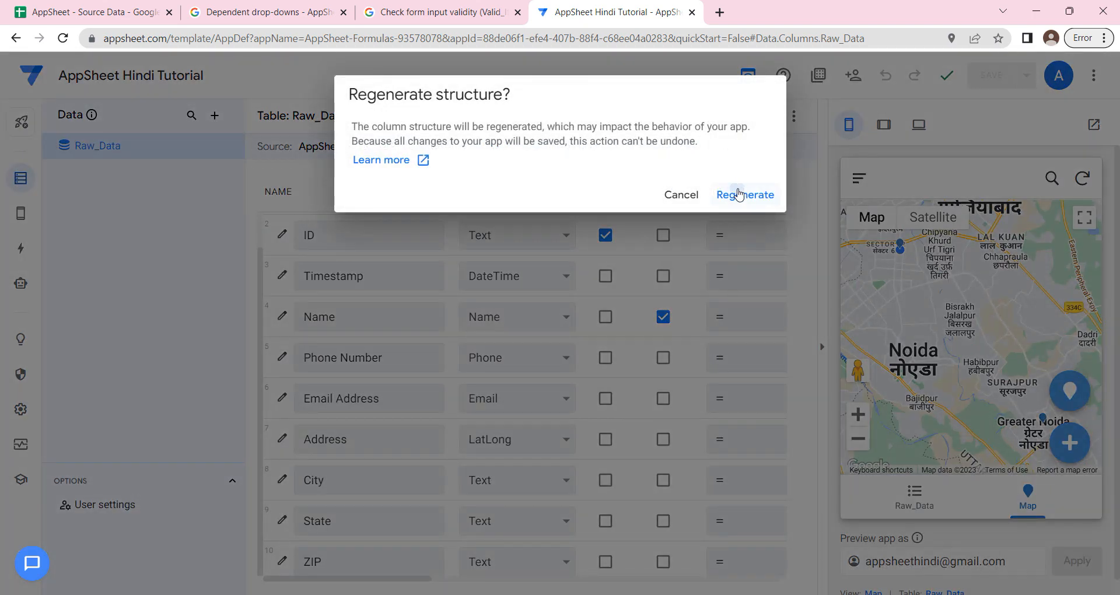
{"action": "left_click", "coordinate": [736, 191]}
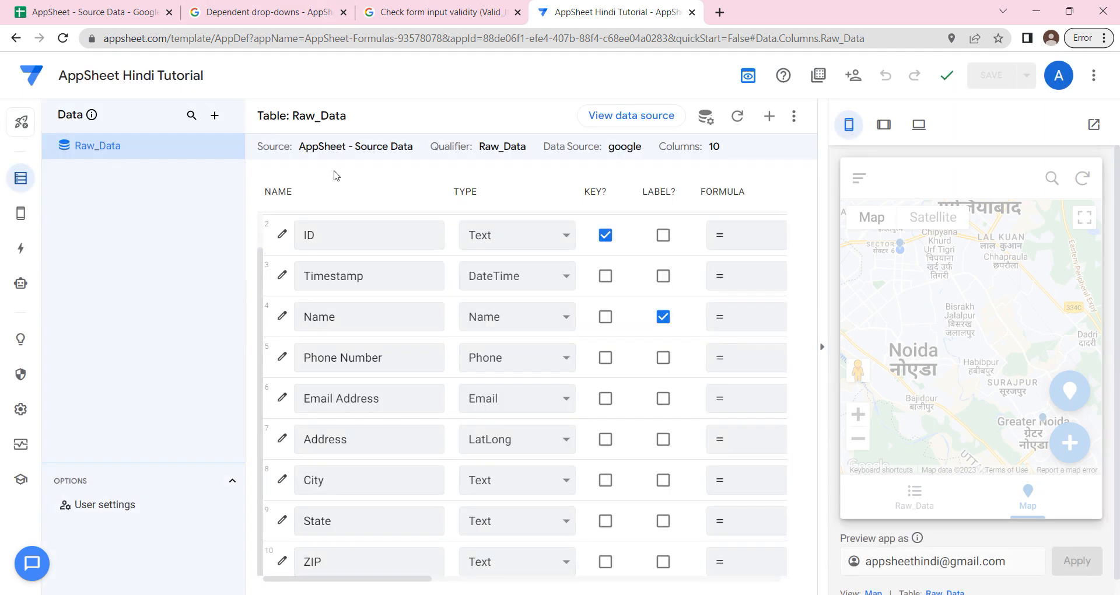
{"action": "left_click", "coordinate": [216, 116]}
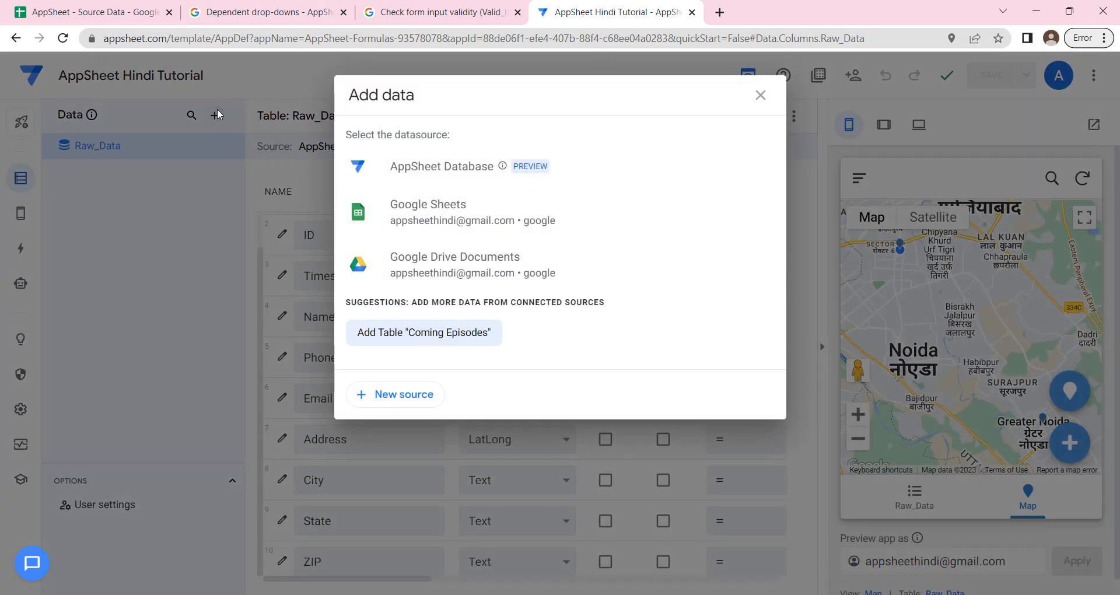
{"action": "left_click", "coordinate": [760, 94]}
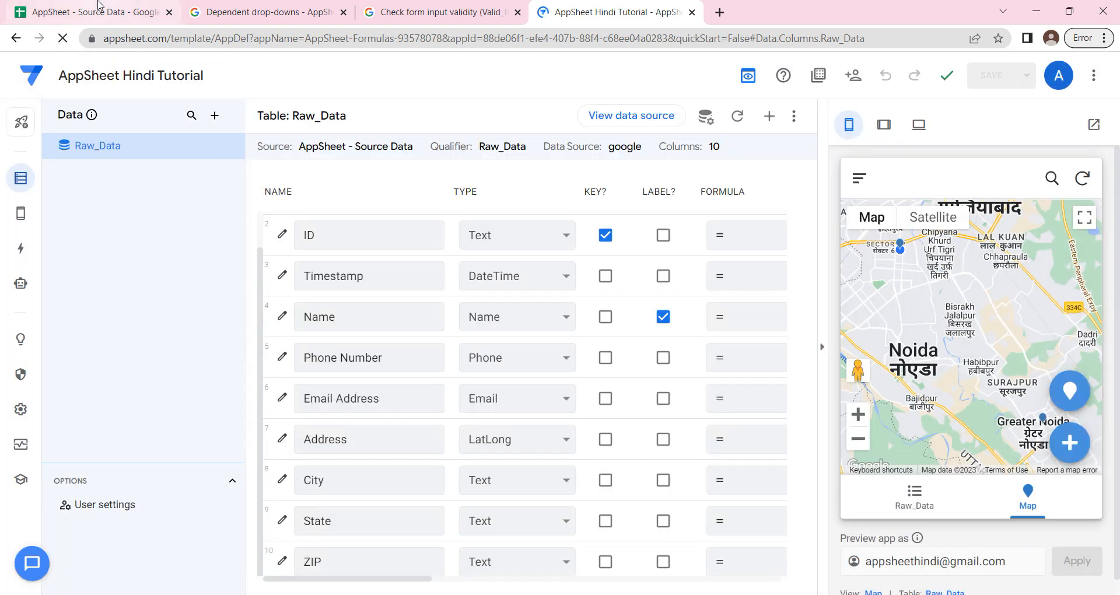
{"action": "left_click", "coordinate": [100, 7]}
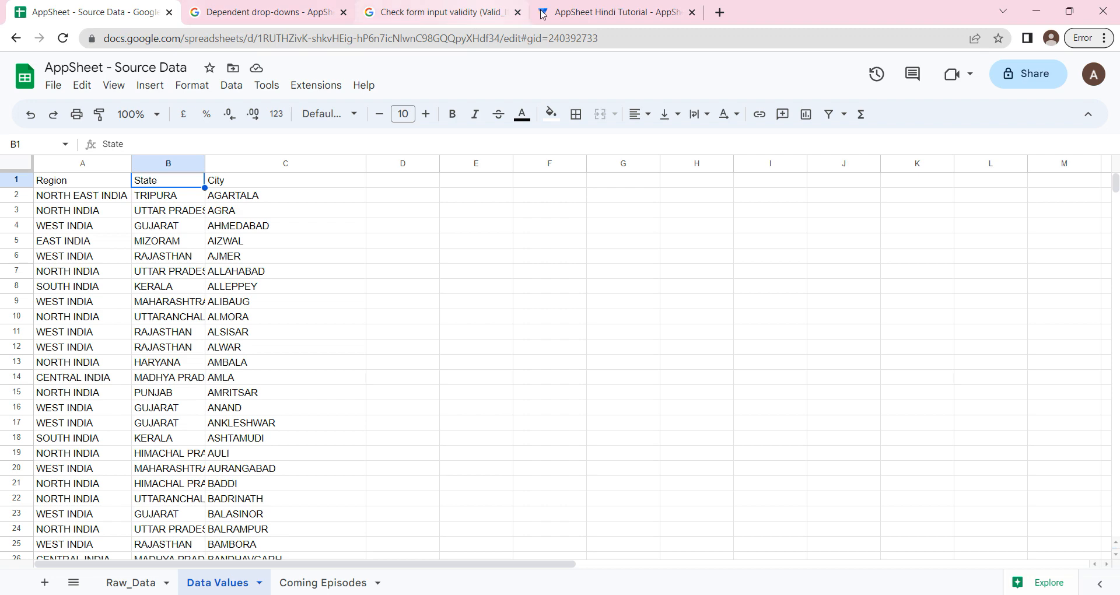
{"action": "left_click", "coordinate": [575, 11]}
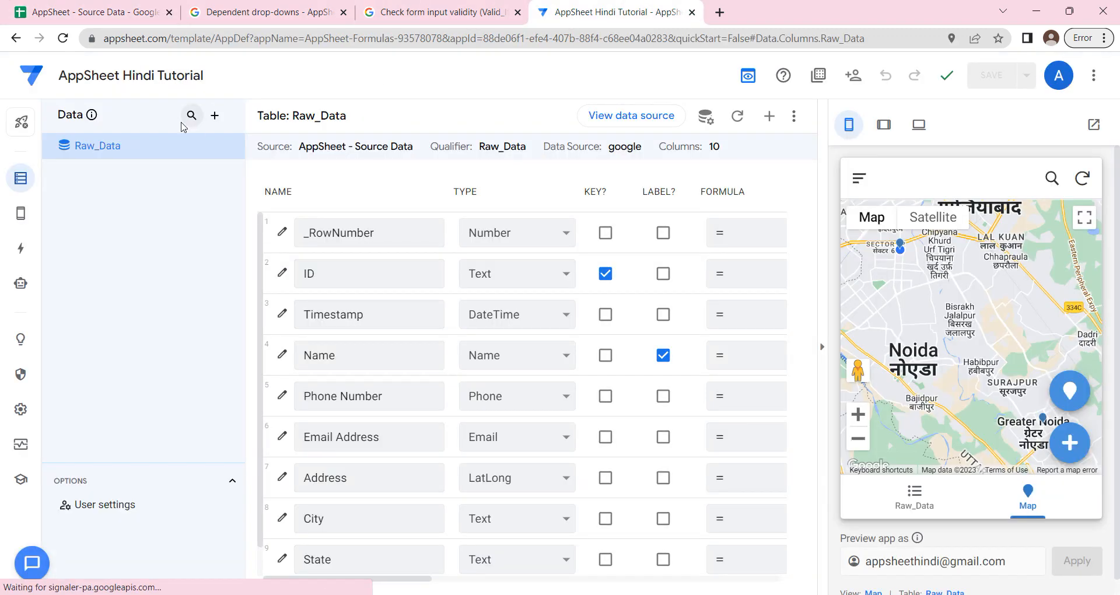
- Add the Data Values worksheet from the AppSheet - Source Data Google Sheets file as a new table
{"action": "left_click", "coordinate": [215, 116]}
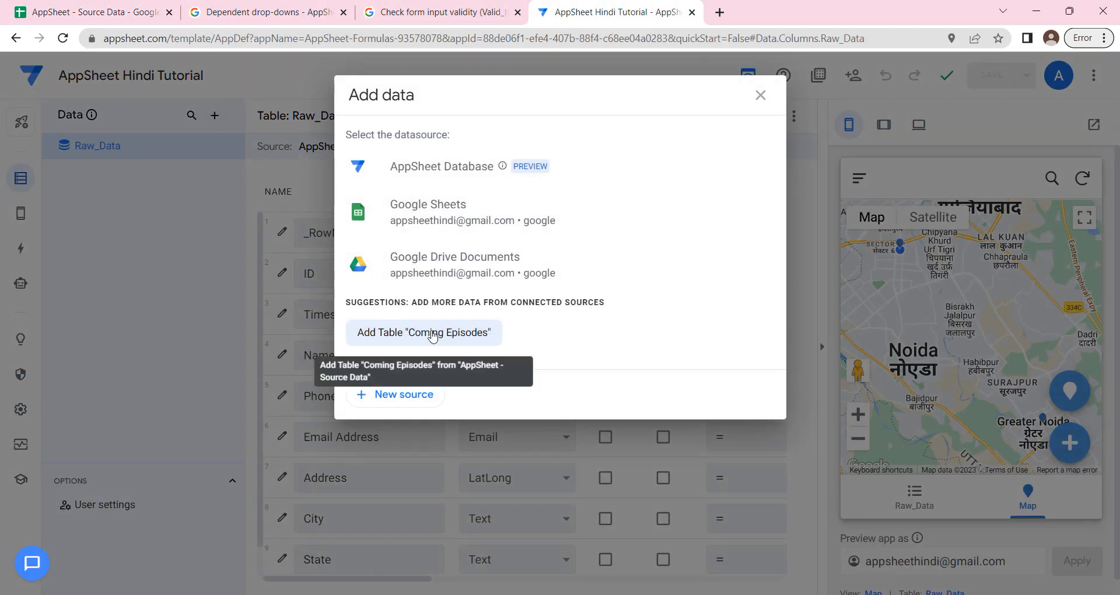
{"action": "left_click", "coordinate": [396, 206]}
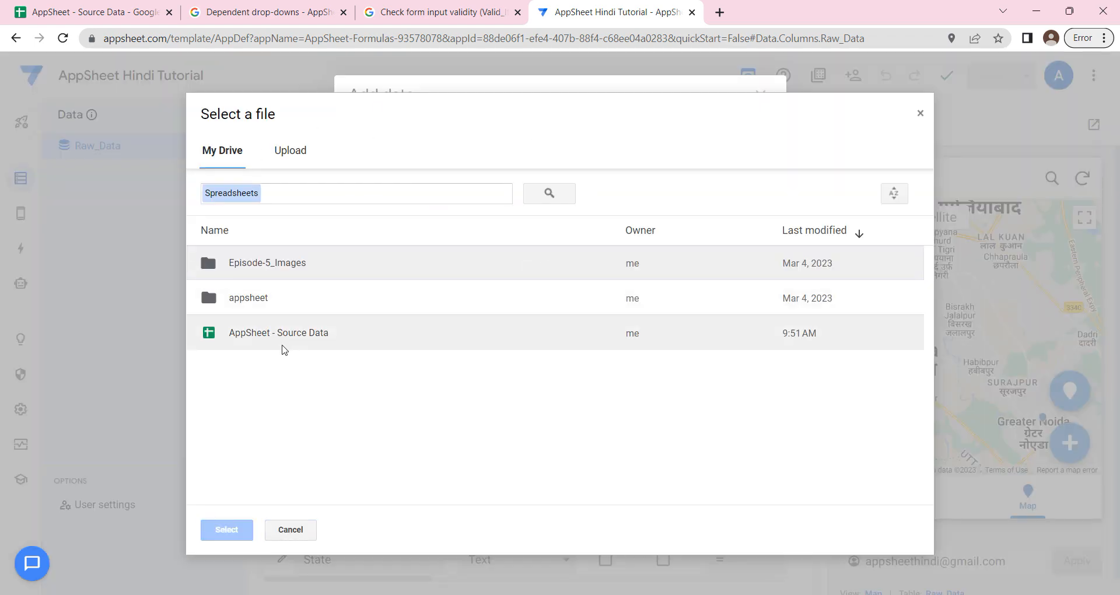
{"action": "left_click", "coordinate": [283, 343]}
{"action": "left_click", "coordinate": [227, 530]}
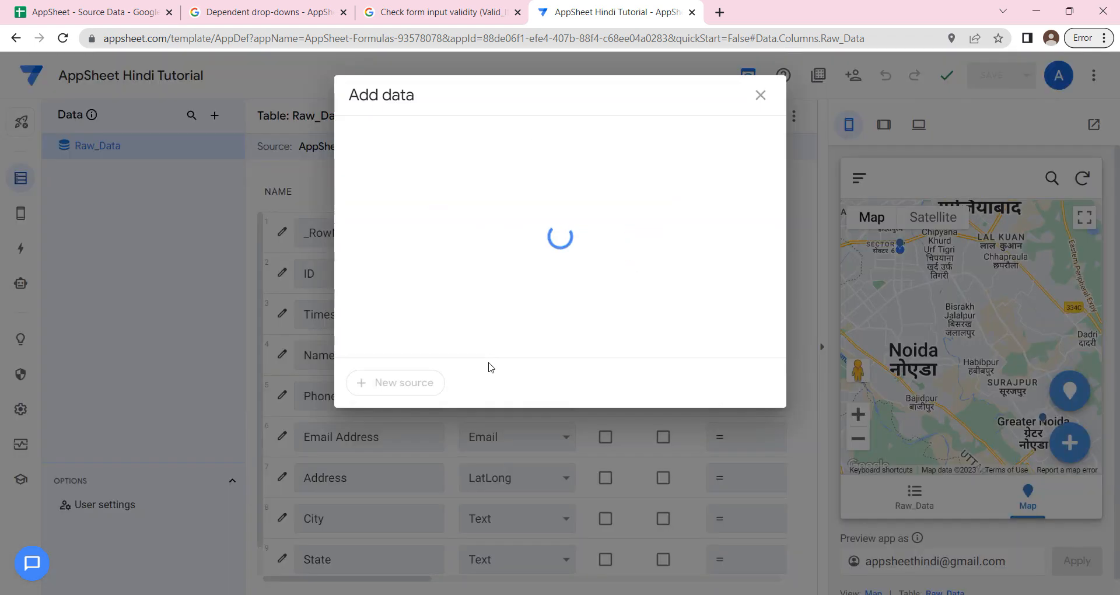
{"action": "left_click", "coordinate": [565, 220]}
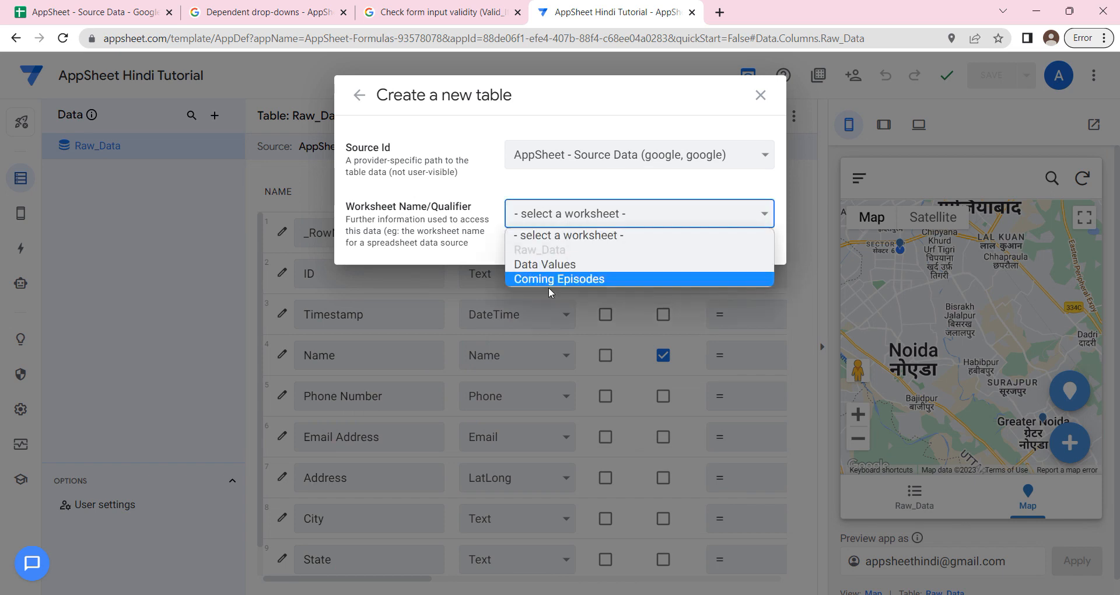
{"action": "left_click", "coordinate": [542, 266]}
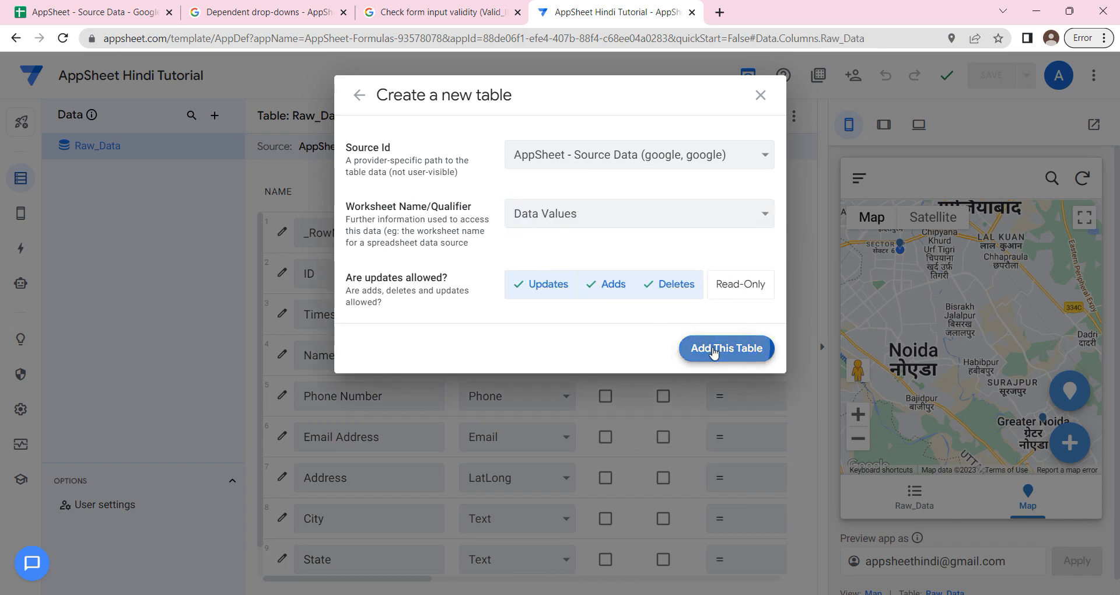
{"action": "left_click", "coordinate": [713, 353]}
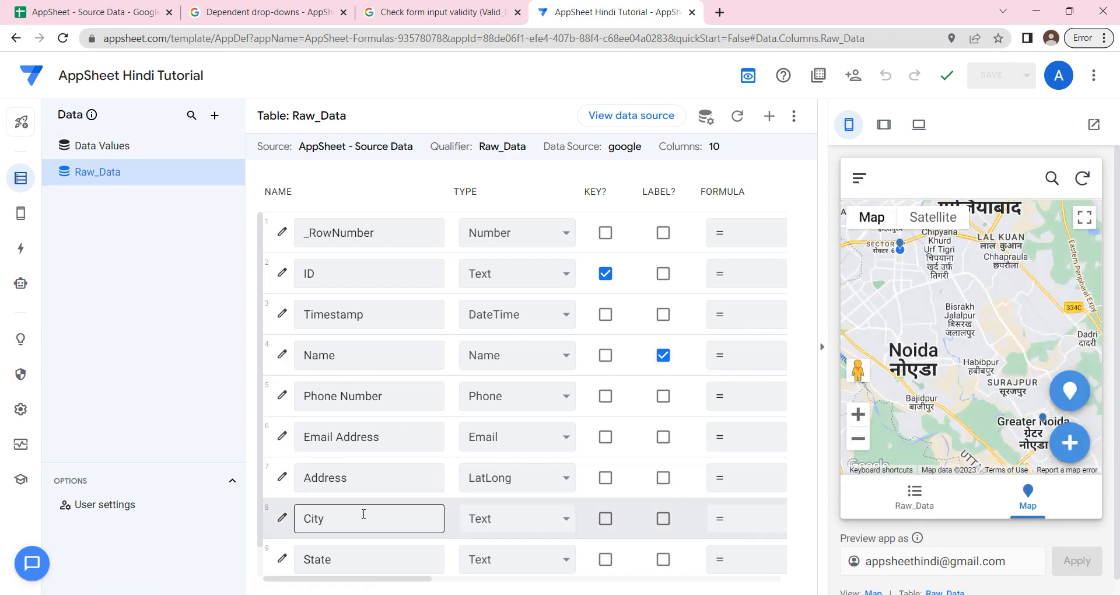
- Set the Valid If expression of Raw_Data's State column to Data Values[State] and save the app
{"action": "scroll", "coordinate": [285, 527], "scroll_direction": "down", "scroll_amount": 1}
{"action": "left_click", "coordinate": [282, 521]}
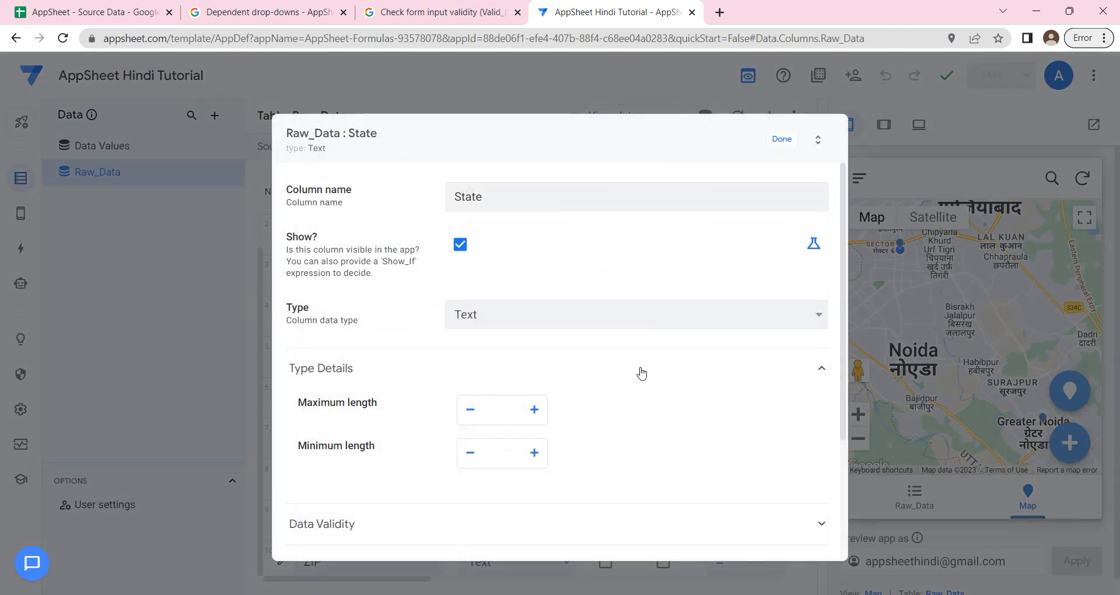
{"action": "scroll", "coordinate": [618, 327], "scroll_direction": "down", "scroll_amount": 3}
{"action": "left_click", "coordinate": [500, 357]}
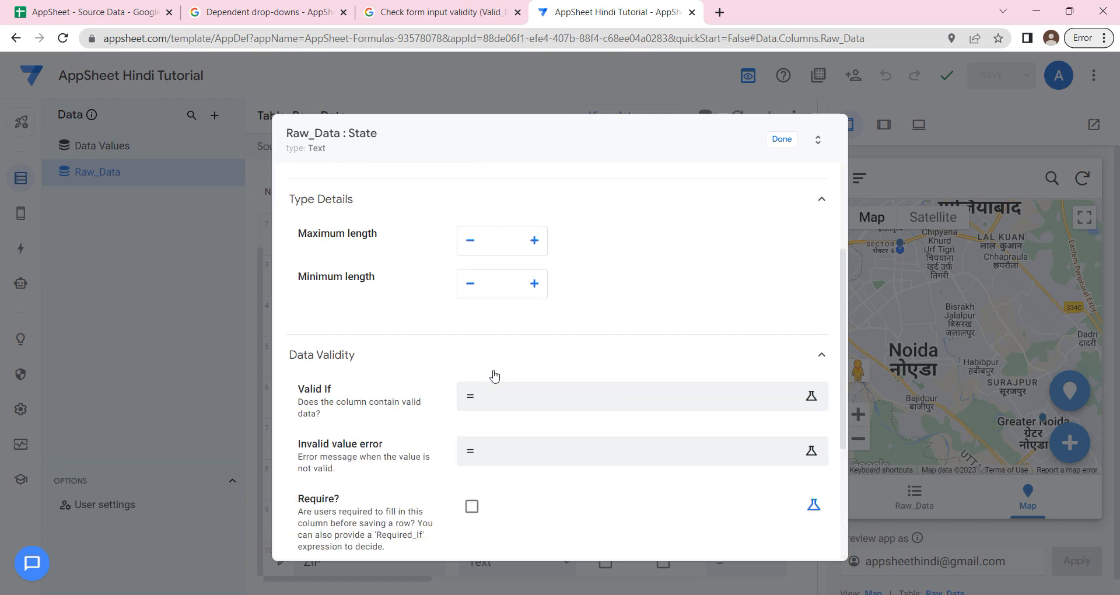
{"action": "left_click", "coordinate": [525, 401]}
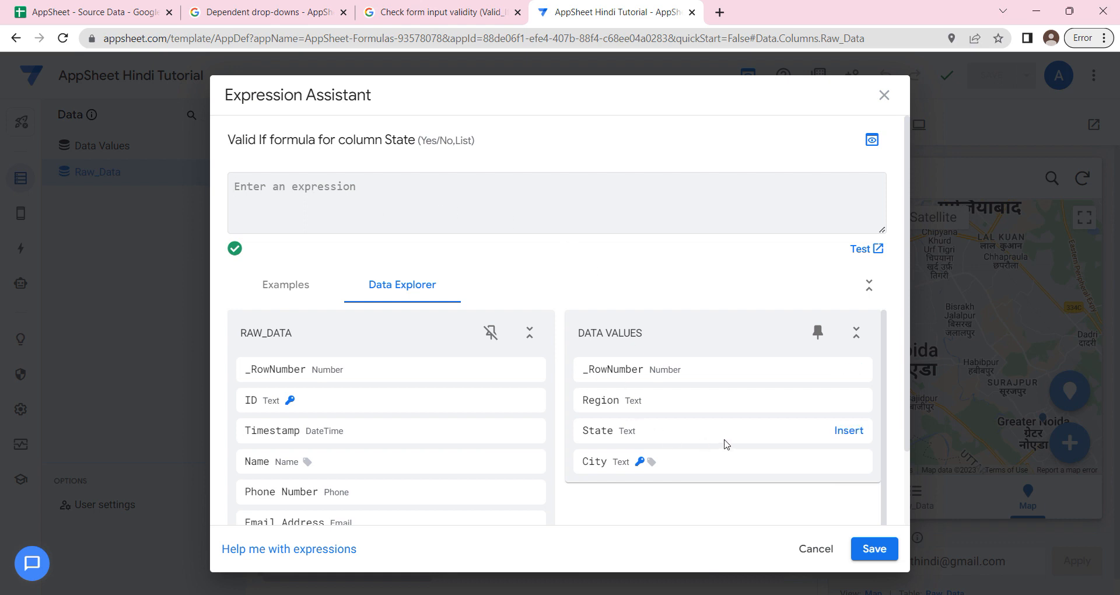
{"action": "left_click", "coordinate": [848, 432]}
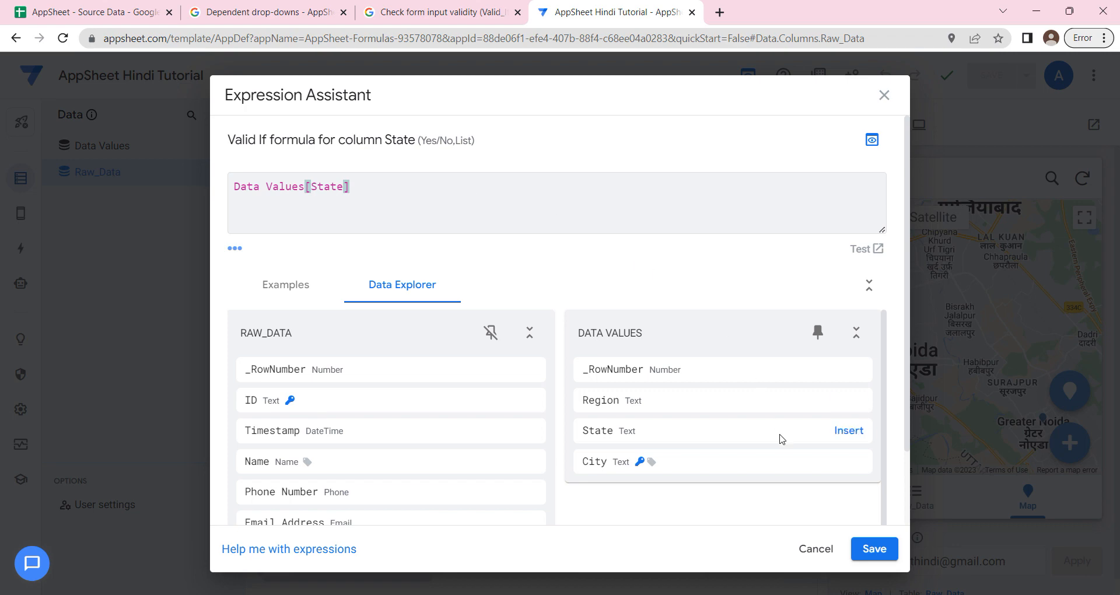
{"action": "left_click", "coordinate": [869, 550]}
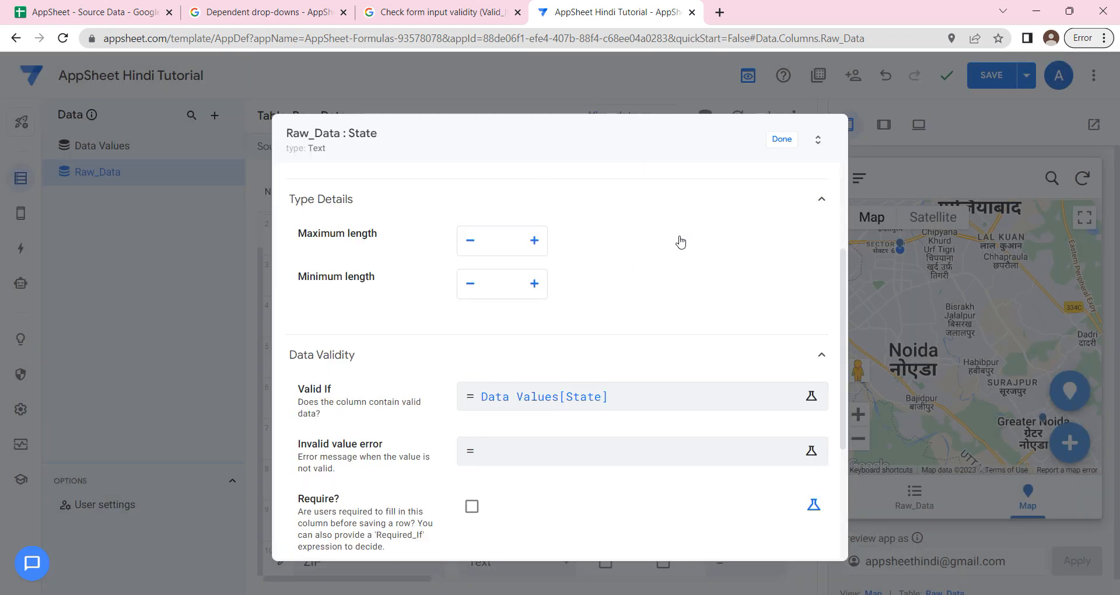
{"action": "left_click", "coordinate": [607, 393]}
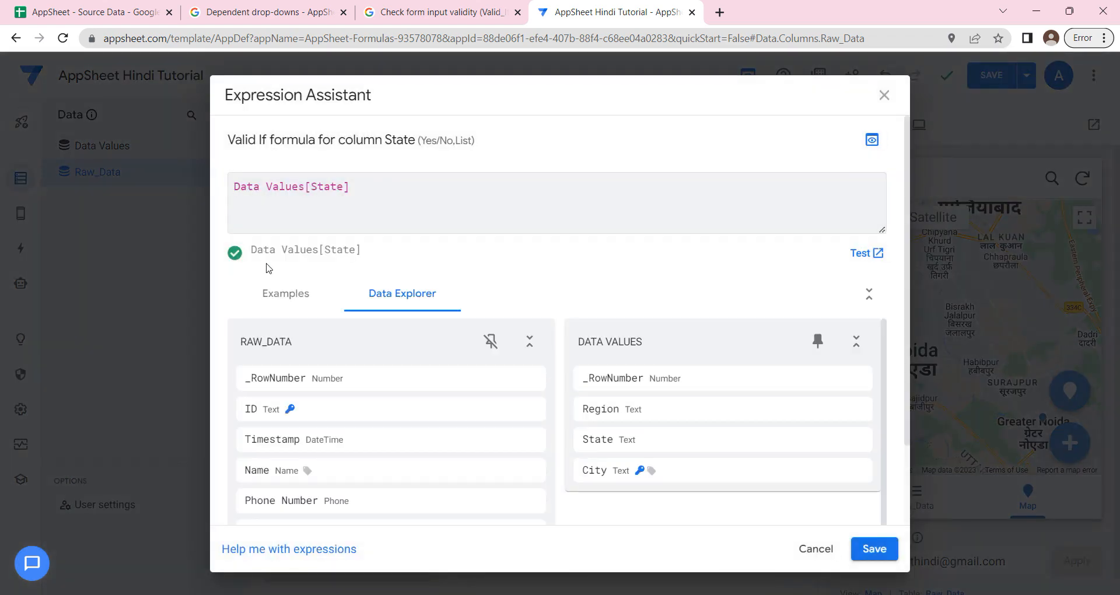
{"action": "left_click", "coordinate": [869, 550]}
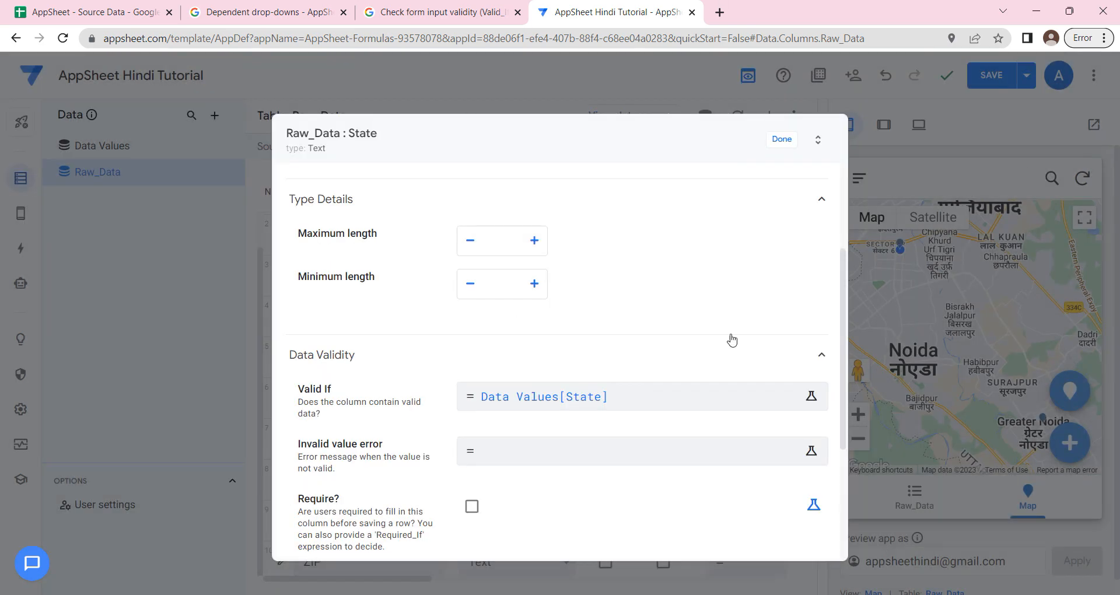
{"action": "left_click", "coordinate": [775, 140]}
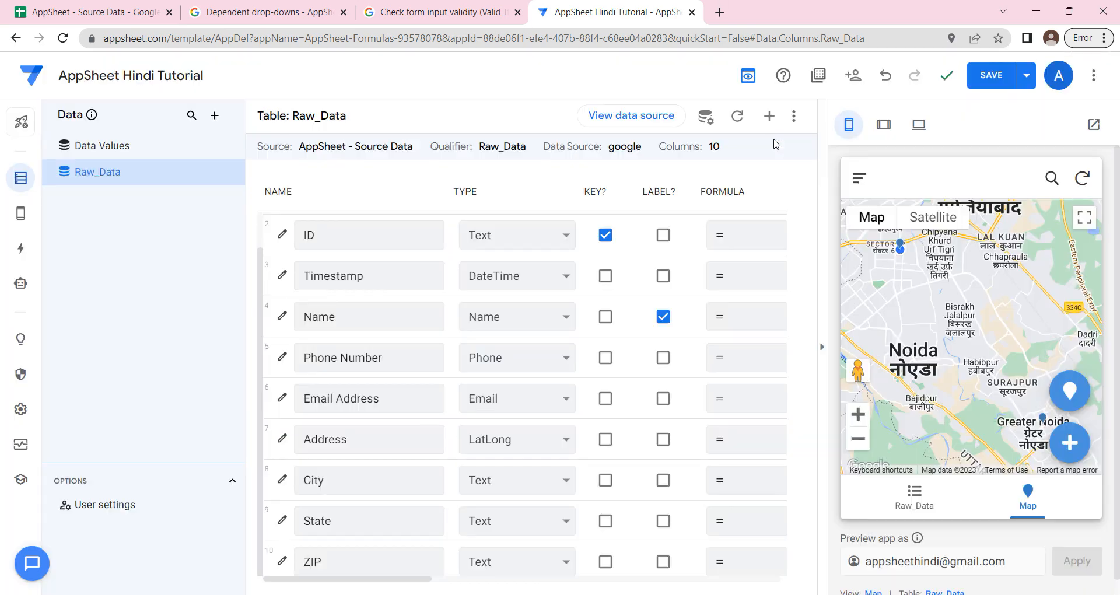
{"action": "left_click", "coordinate": [991, 76]}
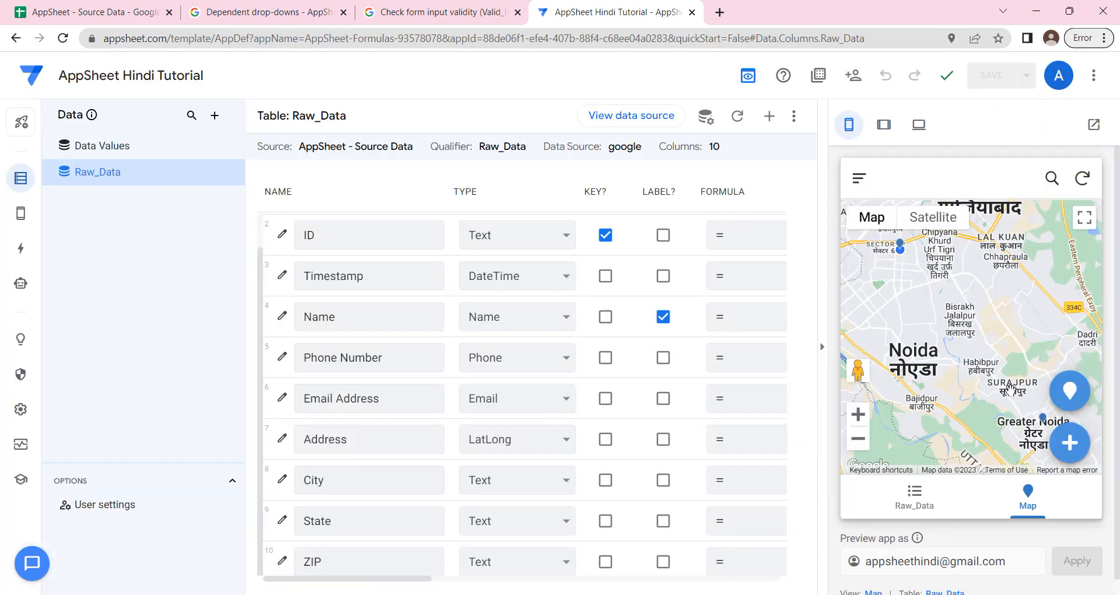
- Open a new record form in the app preview and examine the State drop-down's options and the City field
{"action": "left_click", "coordinate": [1071, 444]}
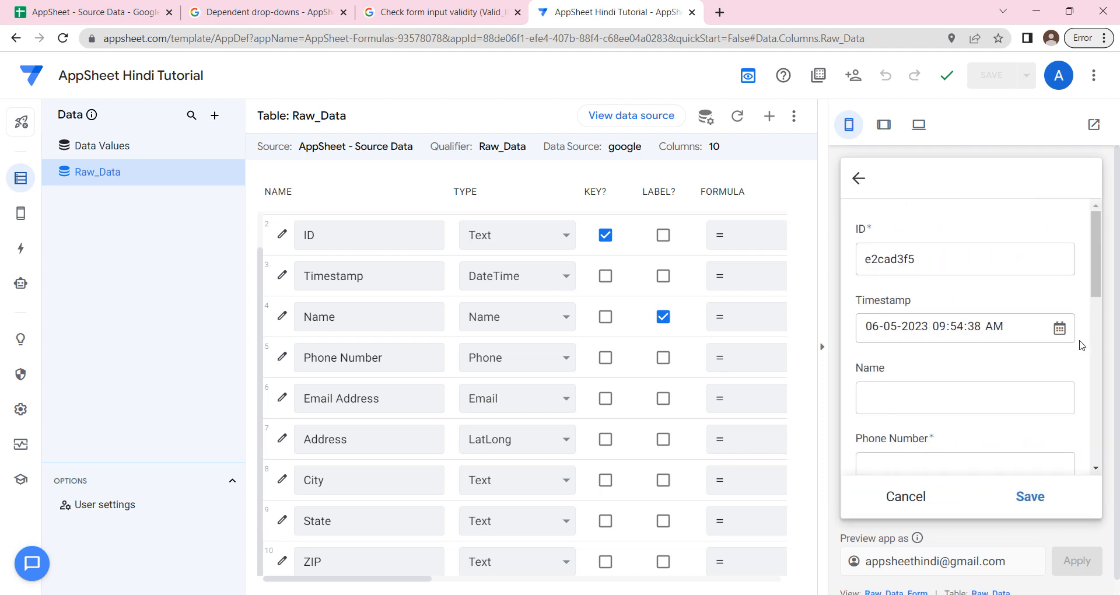
{"action": "scroll", "coordinate": [1085, 350], "scroll_direction": "down", "scroll_amount": 10}
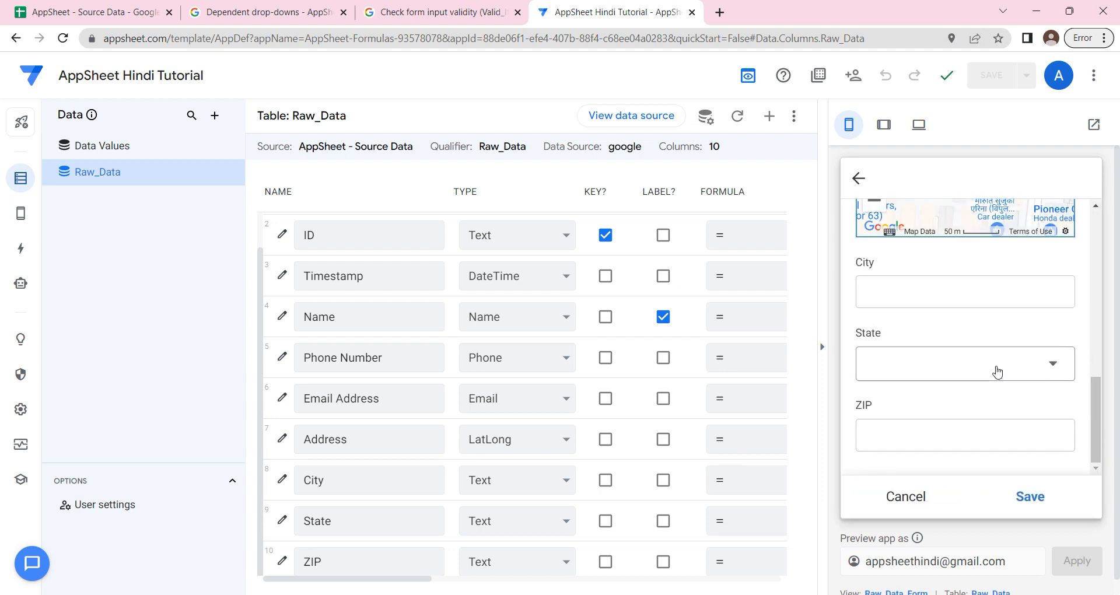
{"action": "left_click", "coordinate": [995, 369]}
{"action": "scroll", "coordinate": [950, 364], "scroll_direction": "down", "scroll_amount": 3}
{"action": "scroll", "coordinate": [949, 365], "scroll_direction": "down", "scroll_amount": 5}
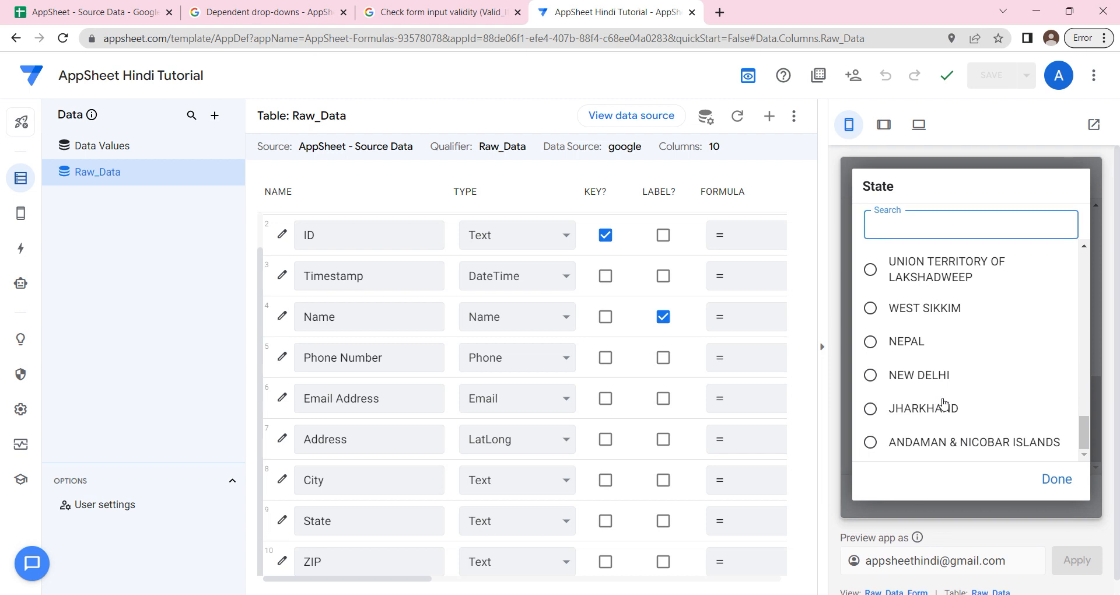
{"action": "left_click", "coordinate": [1059, 477]}
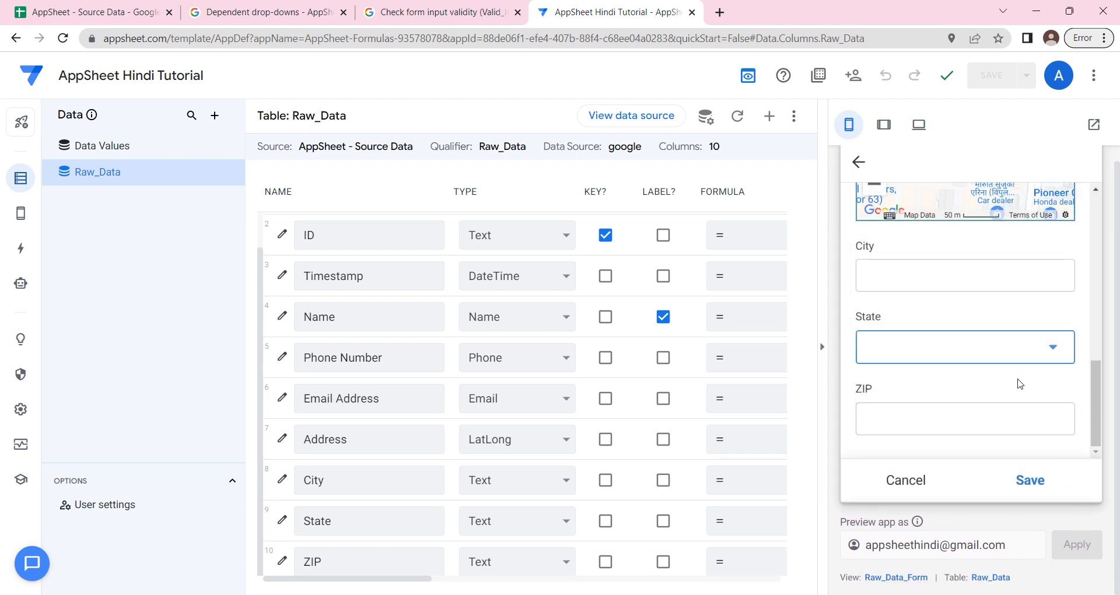
{"action": "left_click", "coordinate": [894, 272]}
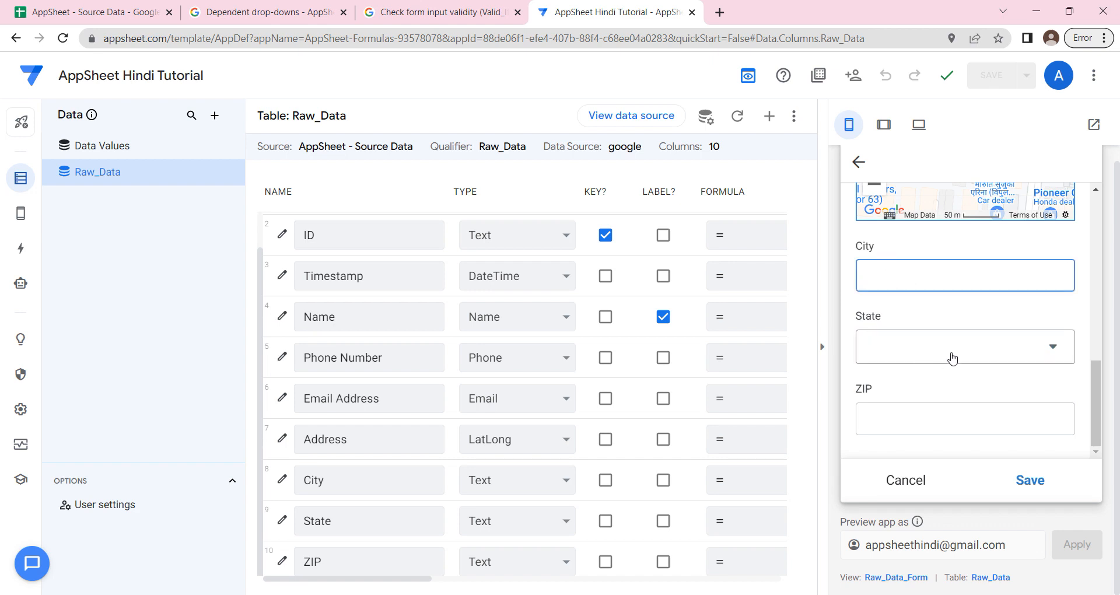
- Set the Valid If expression of Raw_Data's City column to Data Values[City] and save the app
{"action": "left_click", "coordinate": [282, 480]}
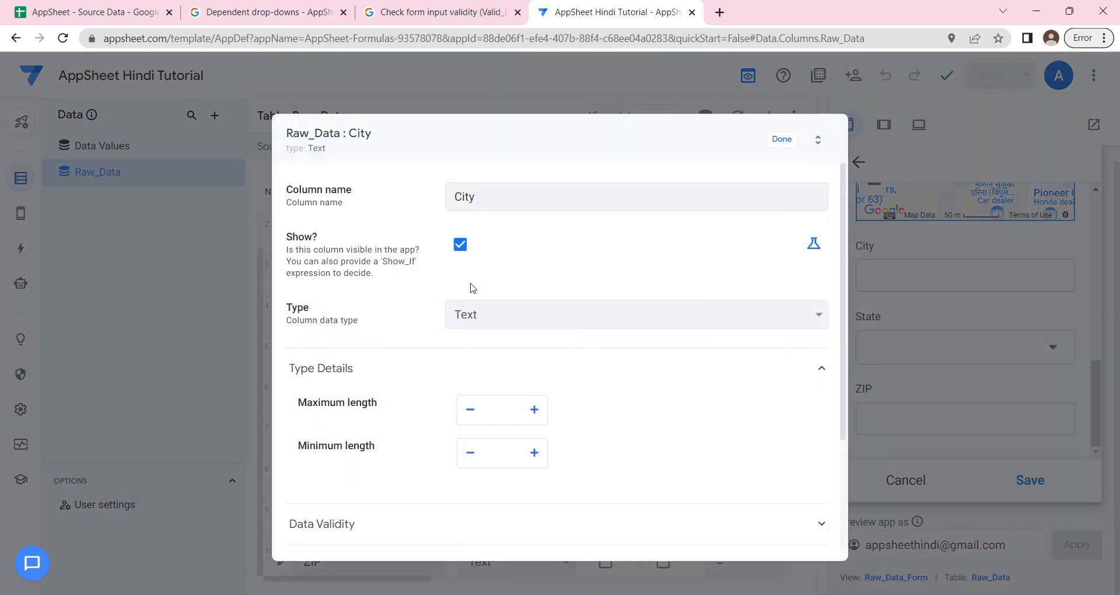
{"action": "scroll", "coordinate": [595, 380], "scroll_direction": "down", "scroll_amount": 3}
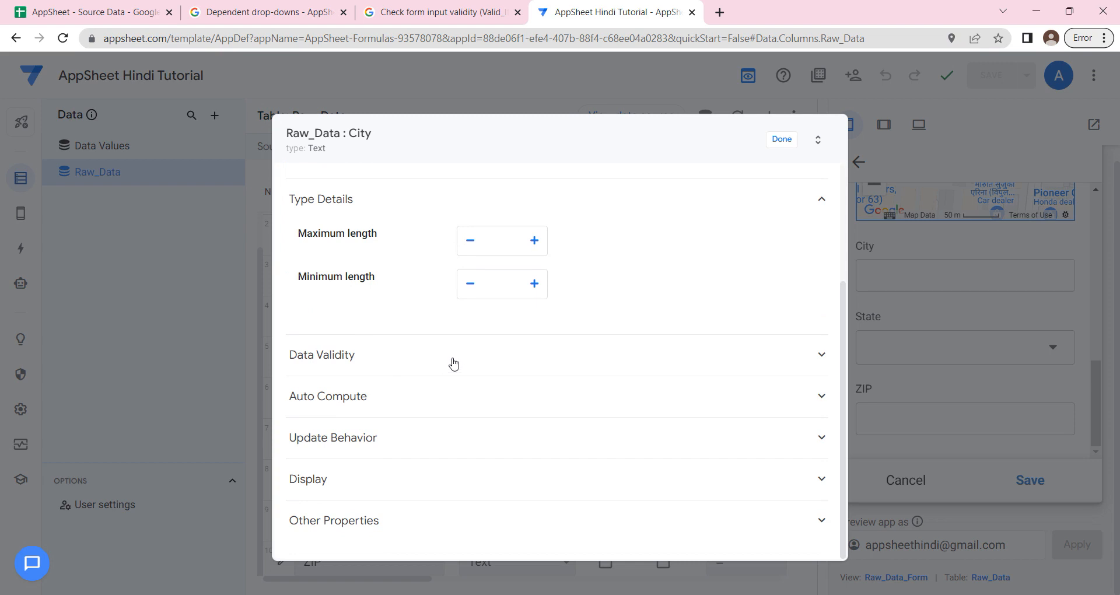
{"action": "left_click", "coordinate": [456, 366]}
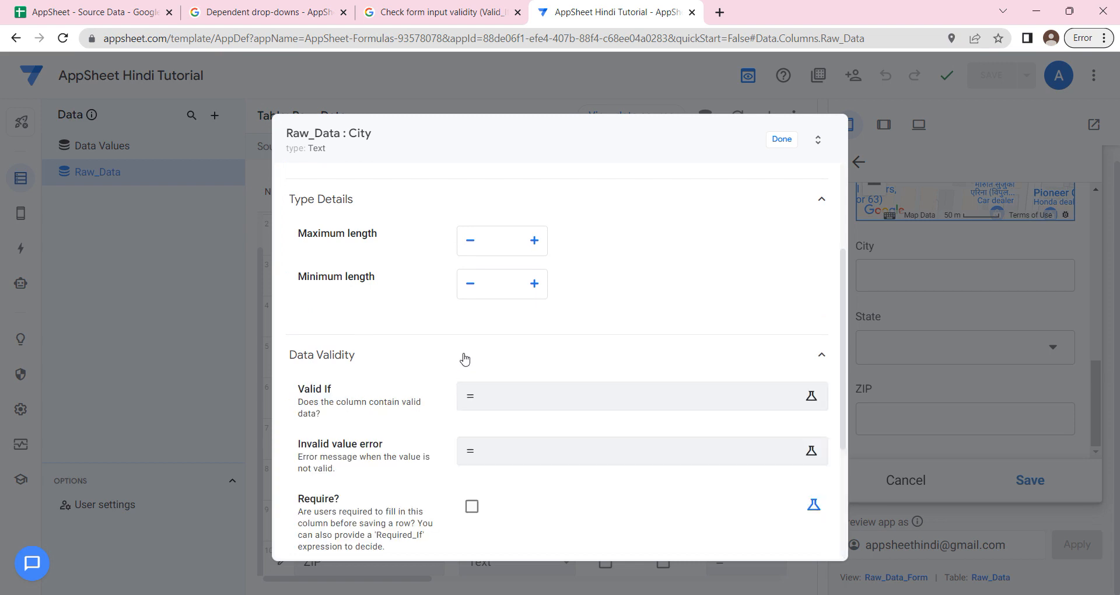
{"action": "left_click", "coordinate": [519, 399]}
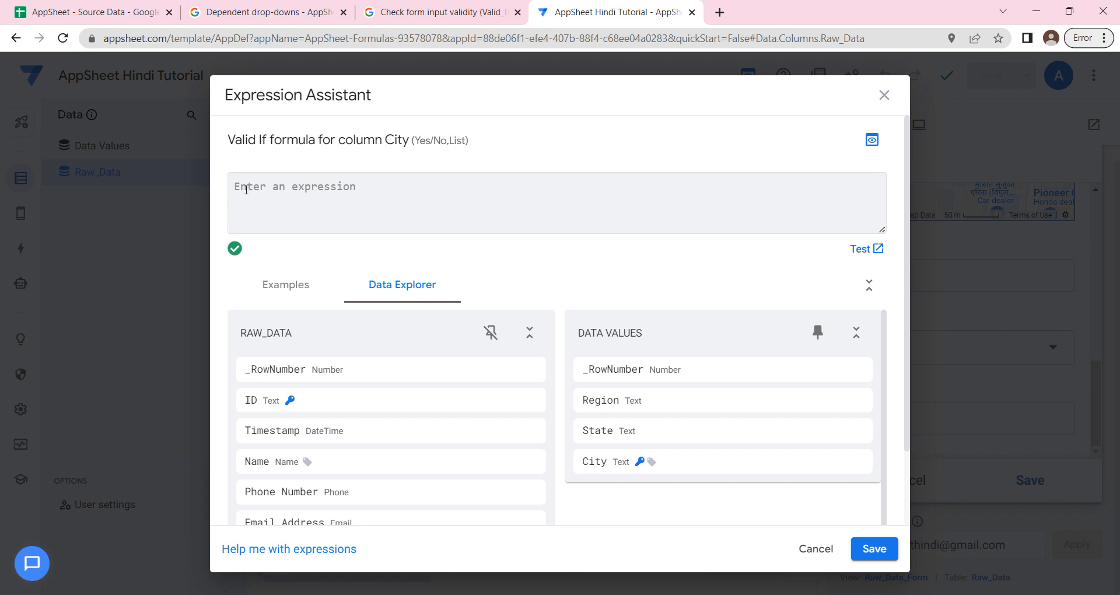
{"action": "mouse_move", "coordinate": [632, 461]}
{"action": "left_click", "coordinate": [848, 466]}
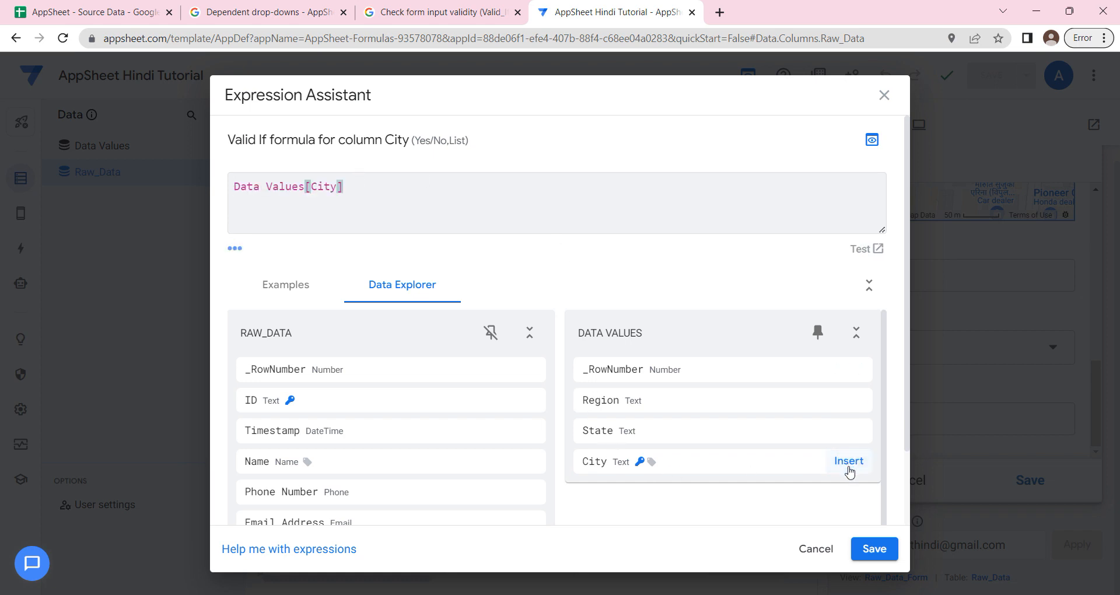
{"action": "left_click", "coordinate": [871, 550]}
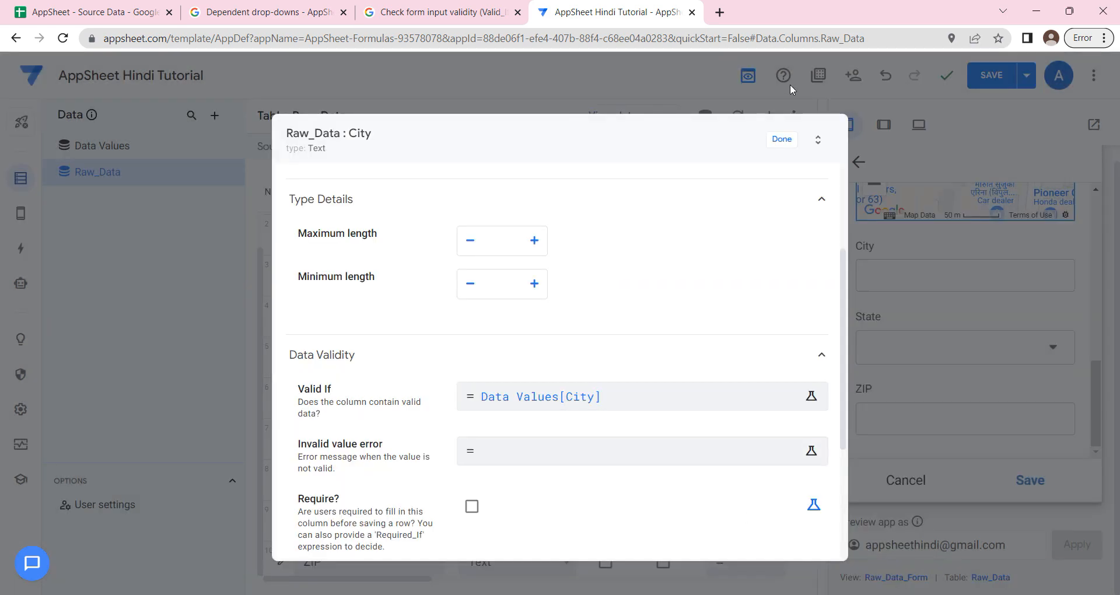
{"action": "left_click", "coordinate": [786, 140]}
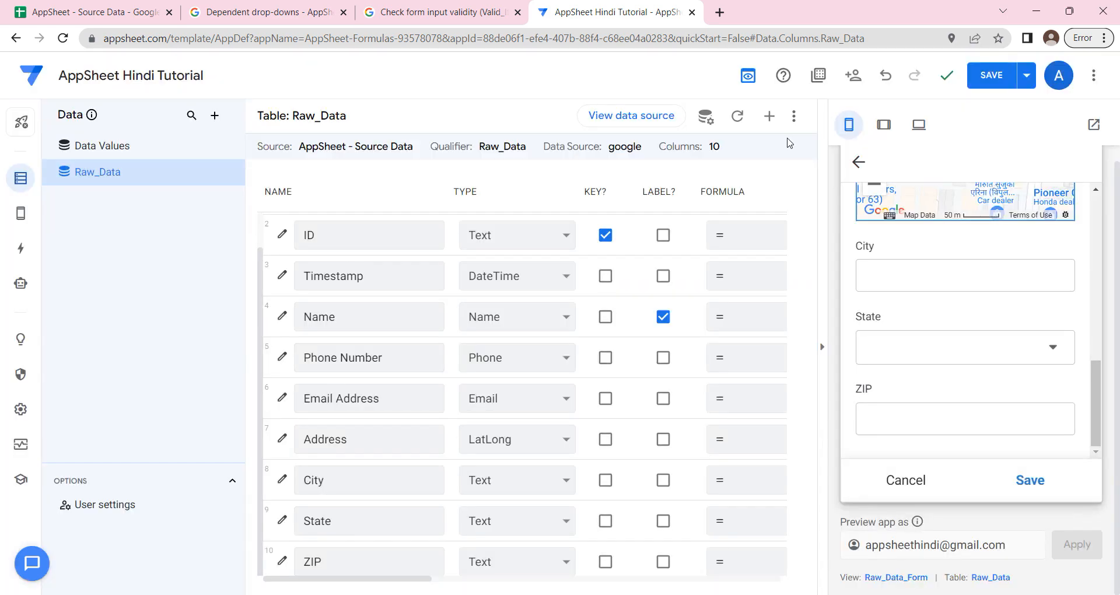
{"action": "left_click", "coordinate": [992, 75]}
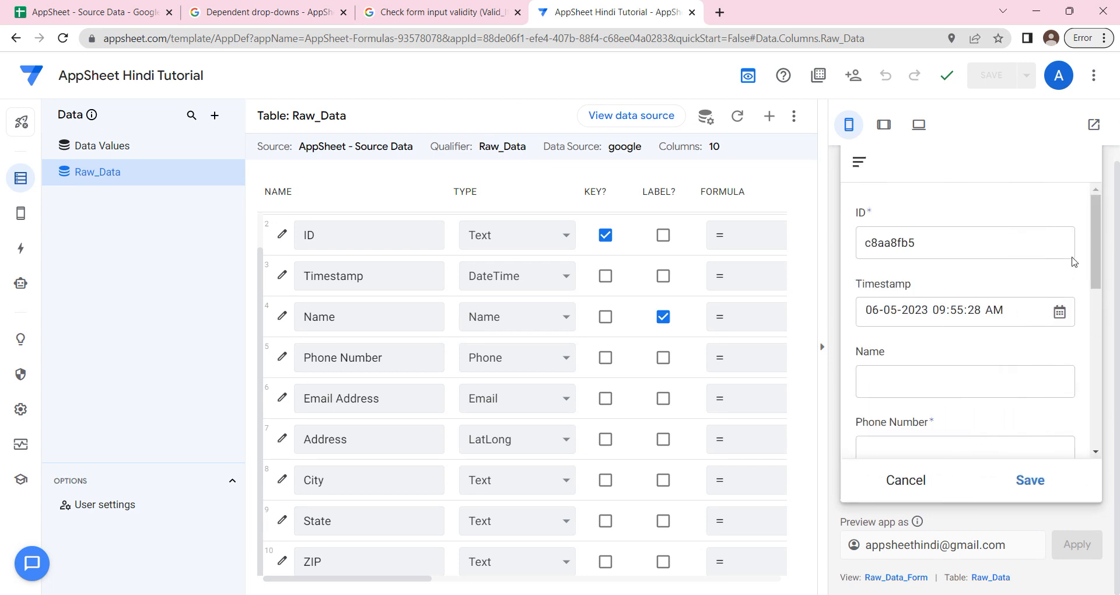
- Check the City field in the previewed new record form, and fill in the person's name and phone number
{"action": "scroll", "coordinate": [1080, 265], "scroll_direction": "down", "scroll_amount": 10}
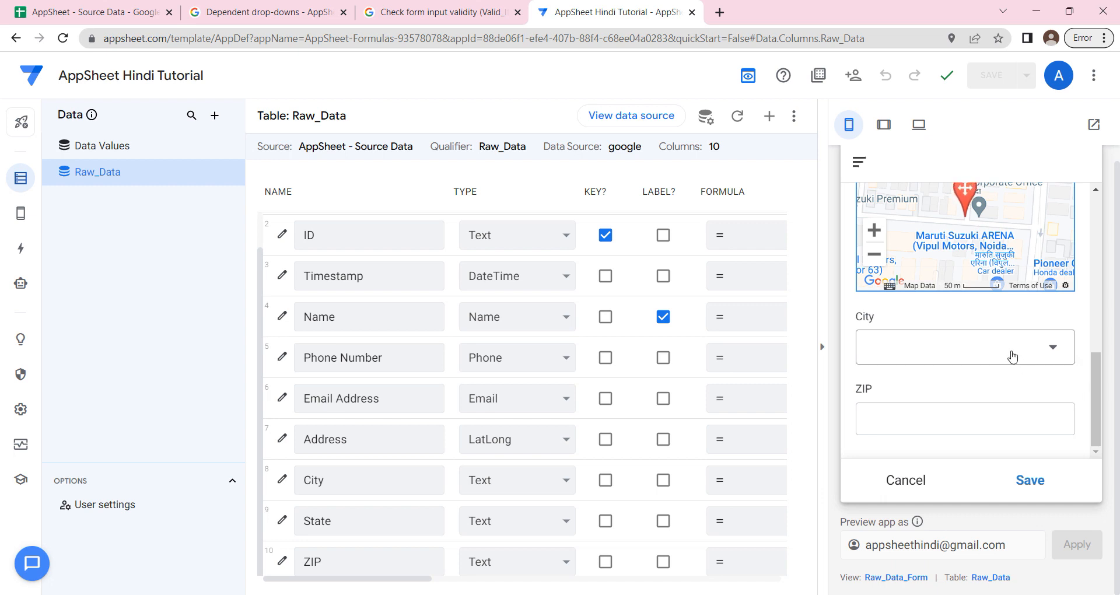
{"action": "scroll", "coordinate": [1012, 357], "scroll_direction": "up", "scroll_amount": 5}
{"action": "scroll", "coordinate": [1012, 357], "scroll_direction": "up", "scroll_amount": 3}
{"action": "left_click", "coordinate": [904, 387]}
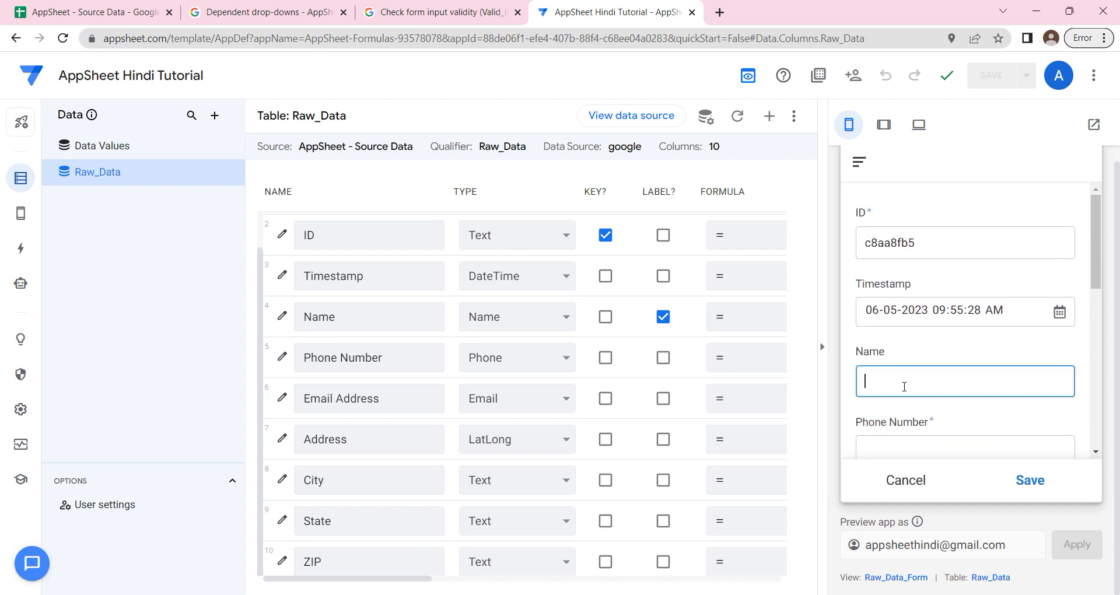
{"action": "type", "text": "Shyam K"}
{"action": "key", "text": "Tab"}
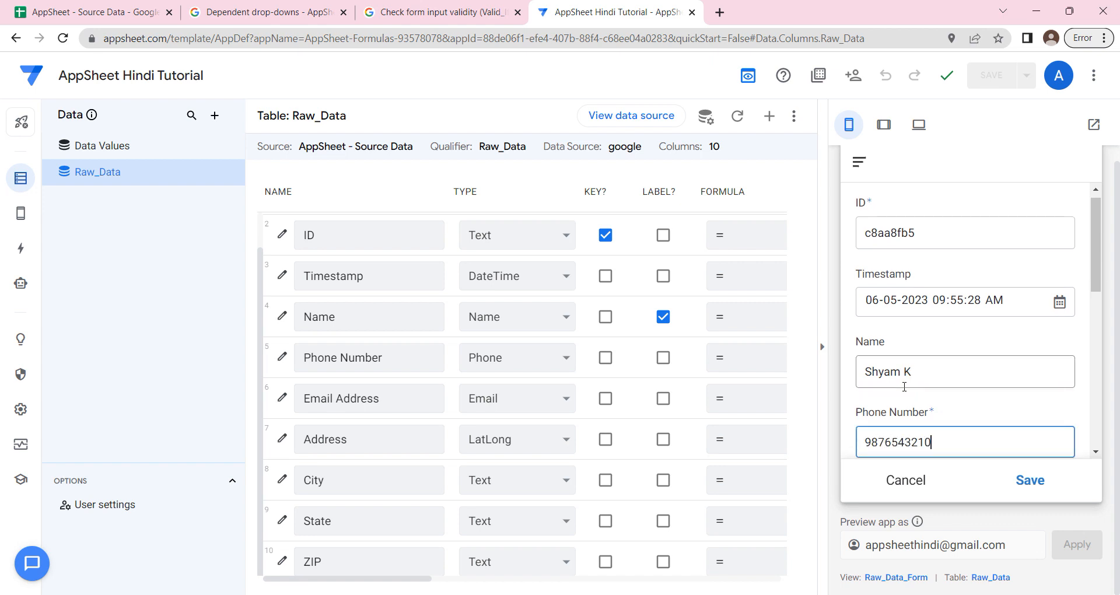
{"action": "type", "text": "9876543210"}
- Search the form's City drop-down for "great" and select GREATER NOIDA to examine the dependent State field
{"action": "scroll", "coordinate": [935, 350], "scroll_direction": "down", "scroll_amount": 3}
{"action": "scroll", "coordinate": [942, 333], "scroll_direction": "down", "scroll_amount": 4}
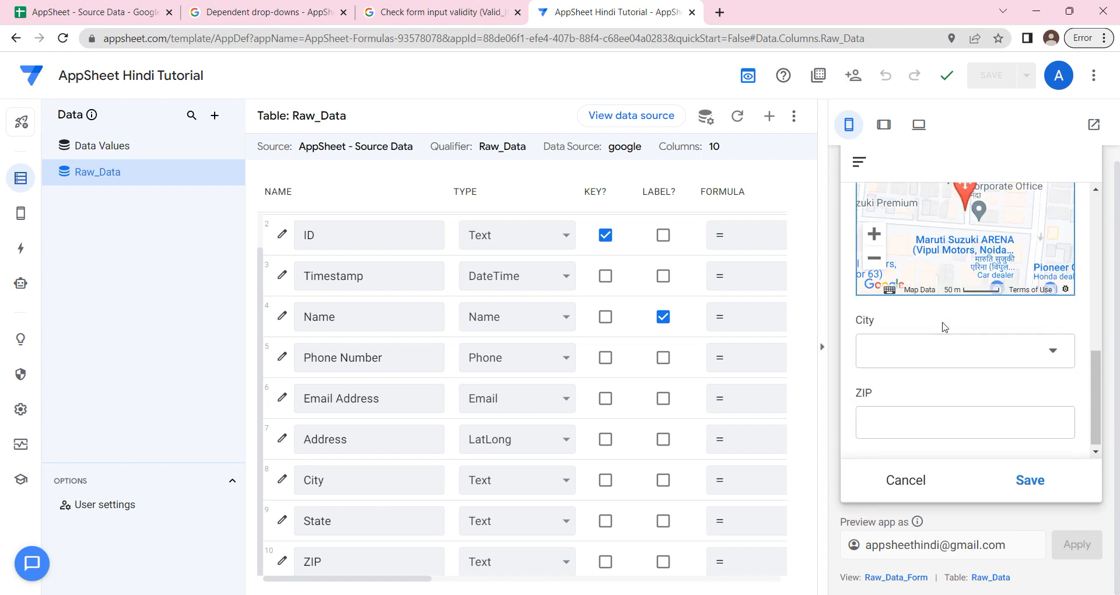
{"action": "left_click", "coordinate": [938, 343]}
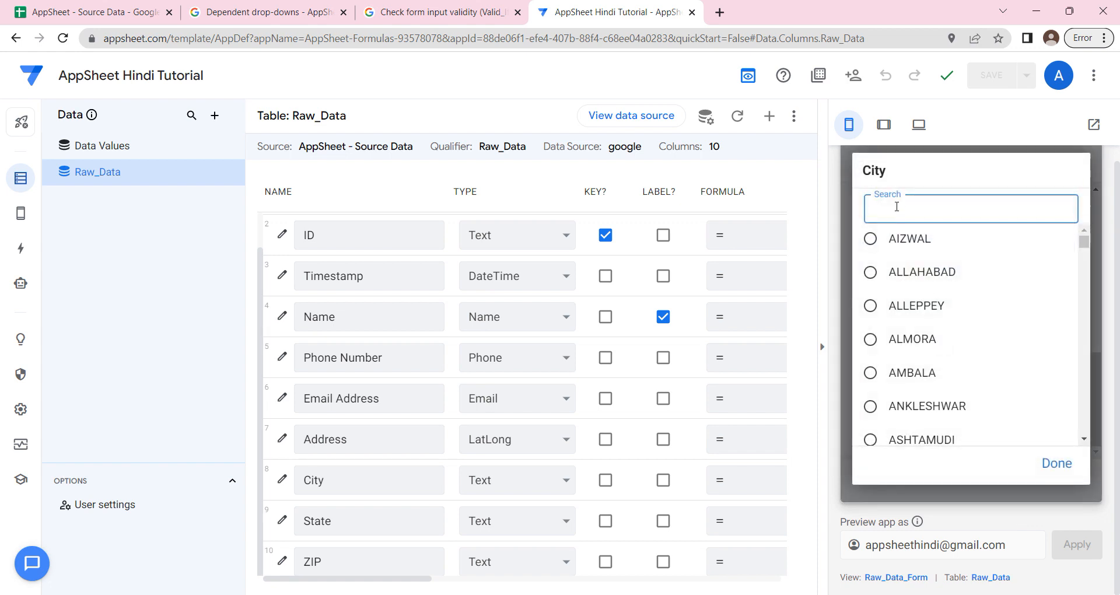
{"action": "type", "text": "great"}
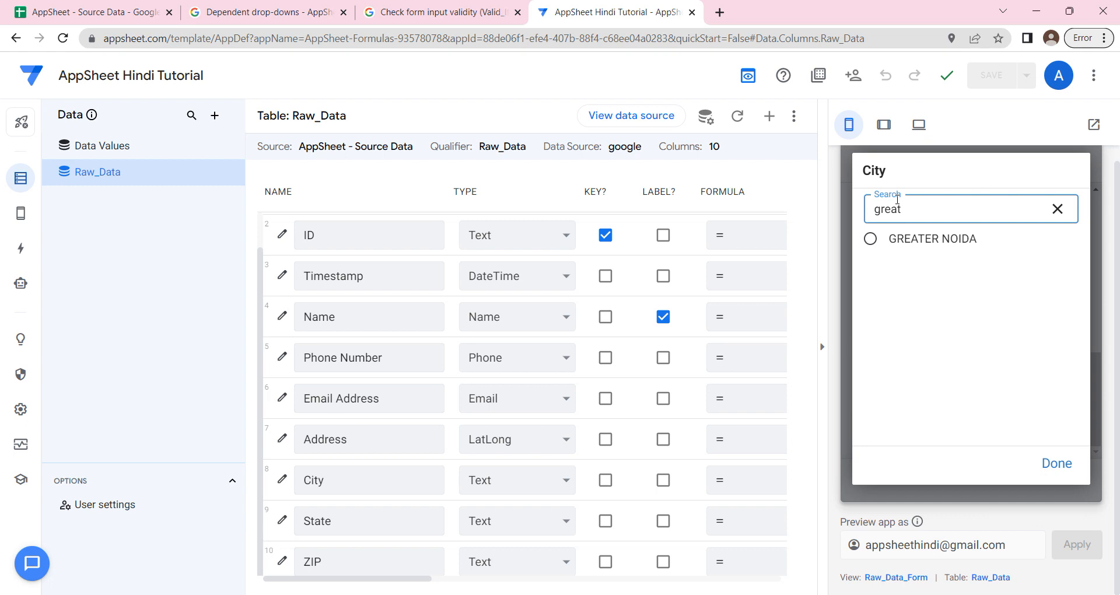
{"action": "left_click", "coordinate": [901, 239]}
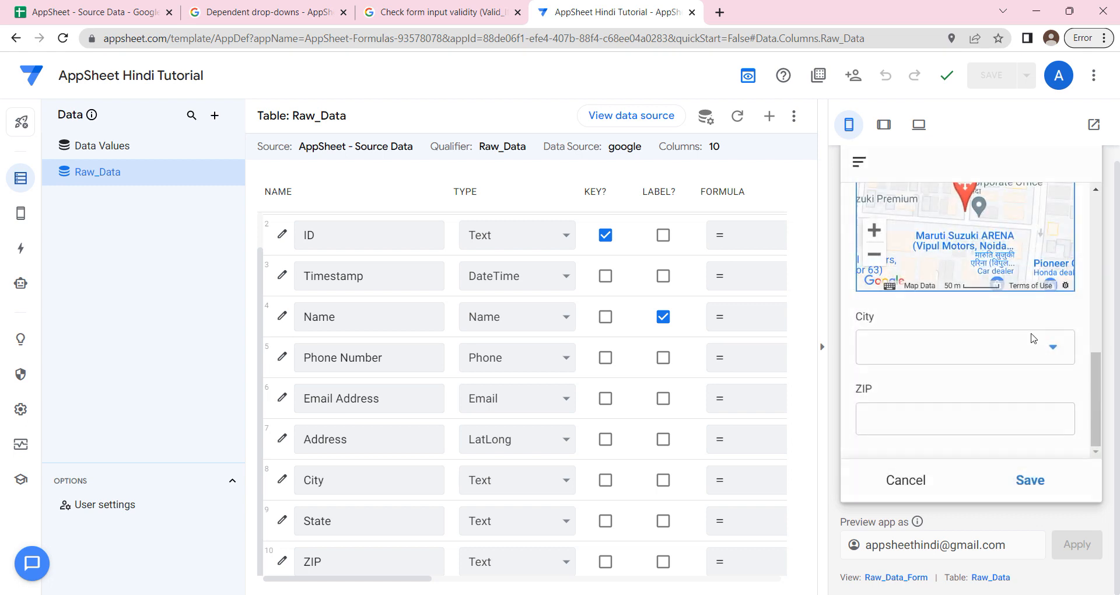
{"action": "scroll", "coordinate": [1033, 399], "scroll_direction": "down", "scroll_amount": 1}
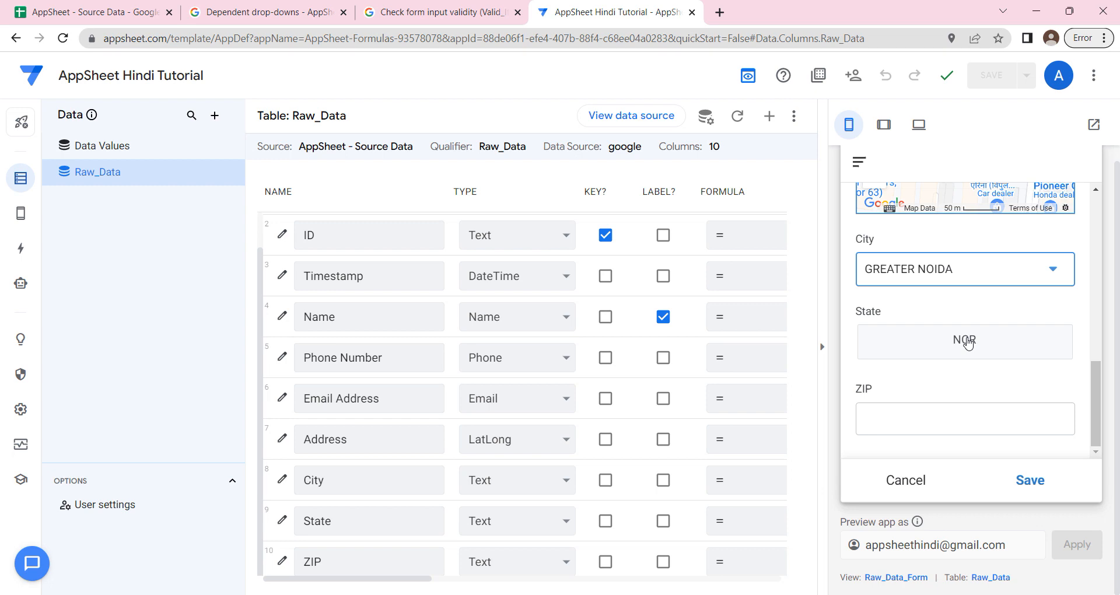
- Complete the record with City ALLAHABAD, State UTTAR PRADESH and ZIP 123456, and save it
{"action": "left_click", "coordinate": [963, 279]}
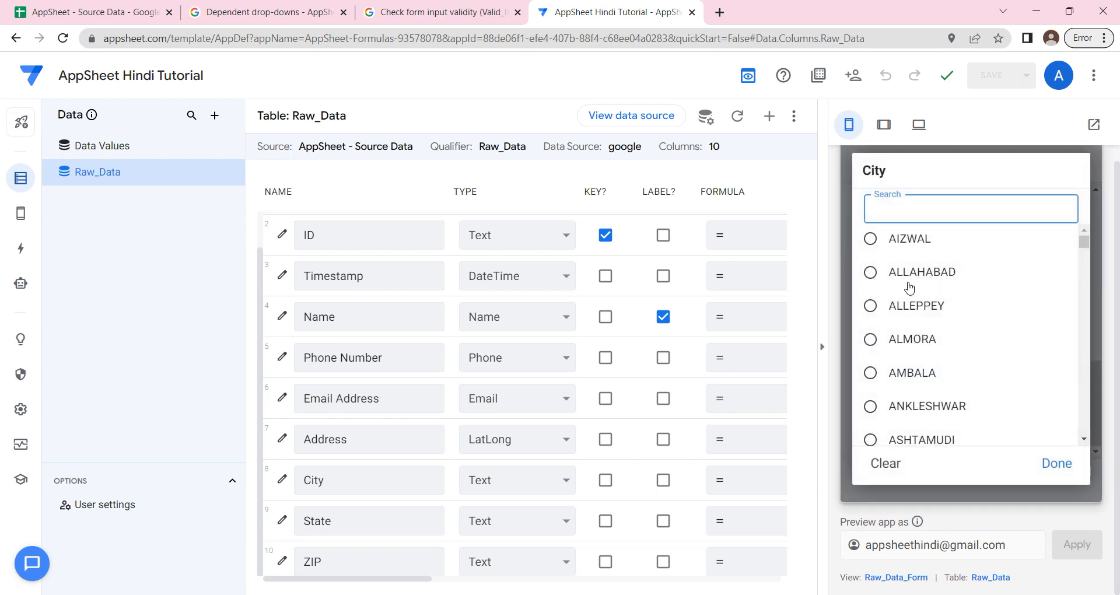
{"action": "left_click", "coordinate": [878, 270]}
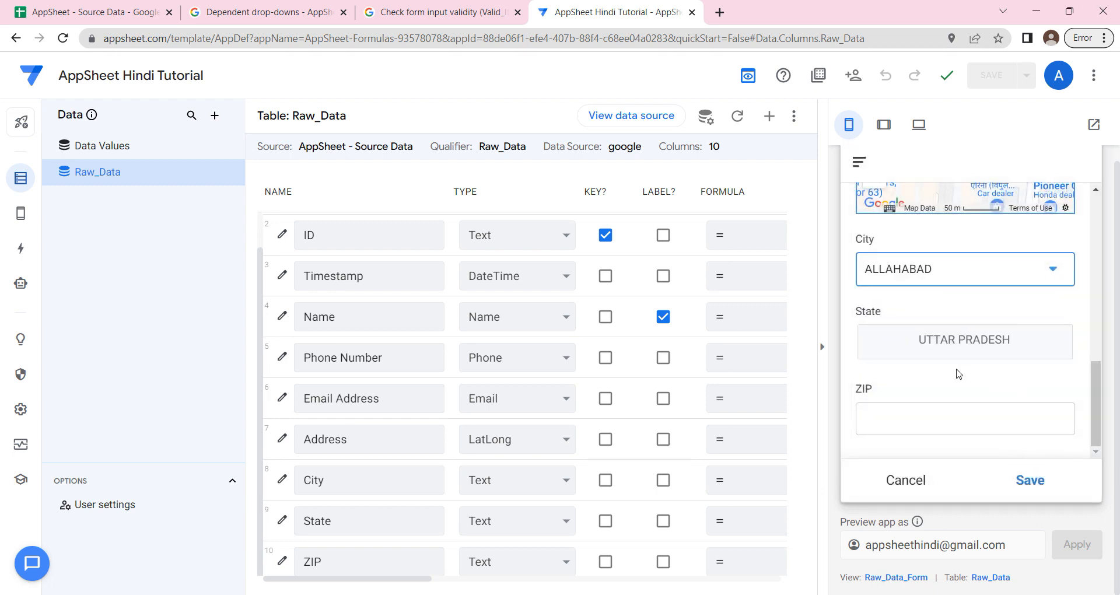
{"action": "left_click", "coordinate": [945, 353]}
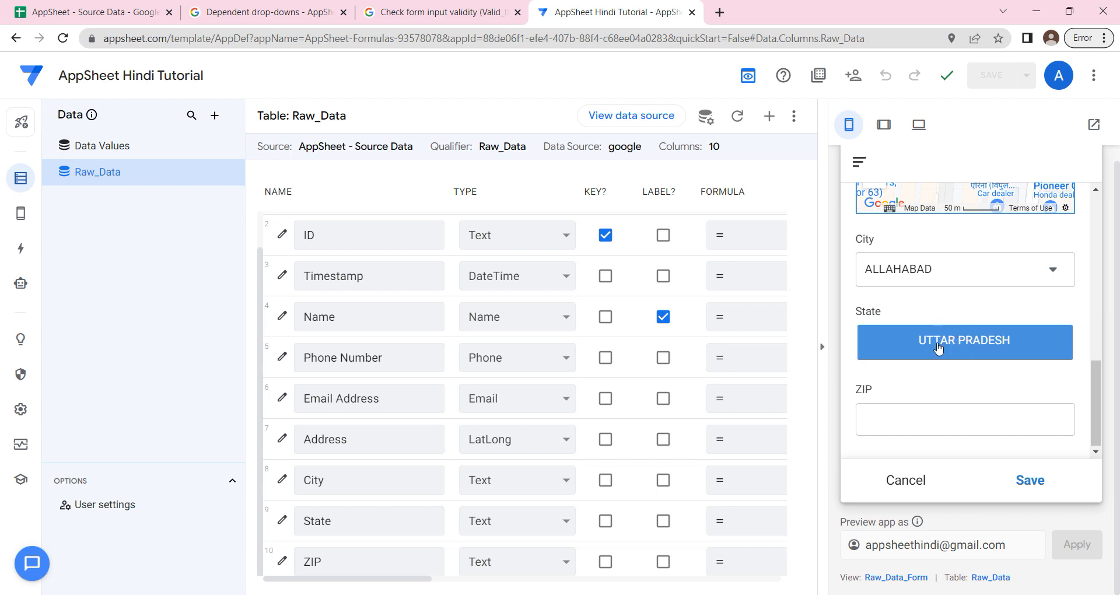
{"action": "left_click", "coordinate": [929, 425]}
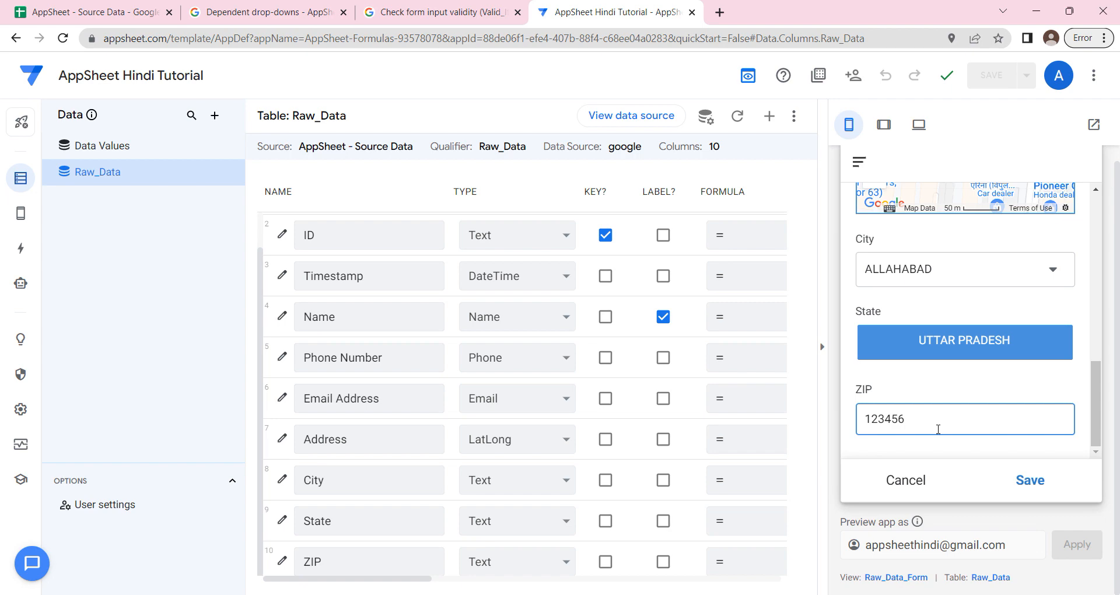
{"action": "left_click", "coordinate": [1030, 482]}
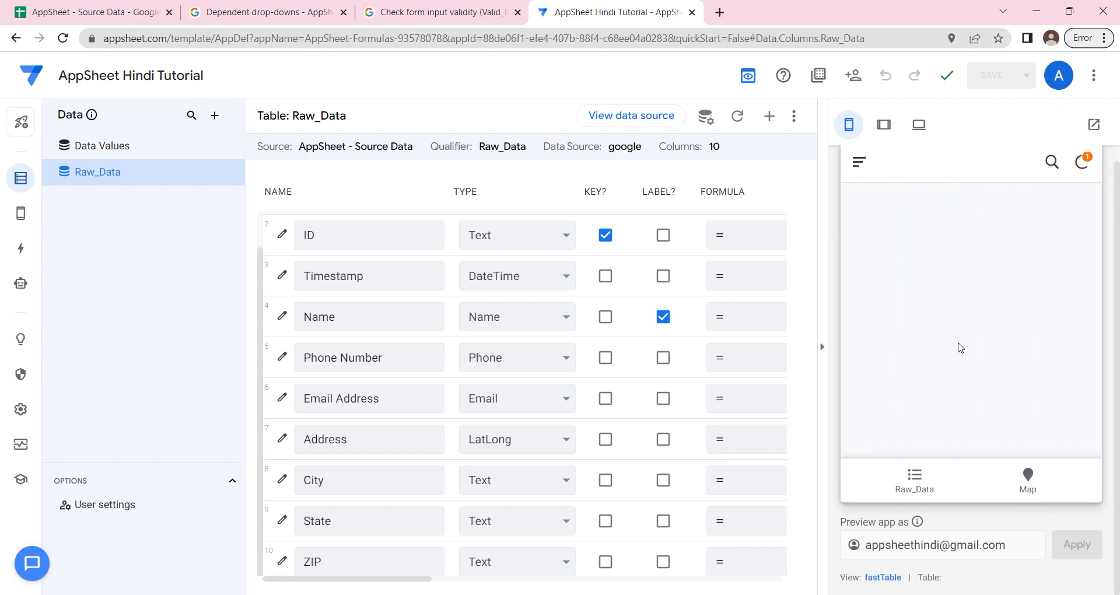
- Switch to the AppSheet - Source Data spreadsheet in Google Sheets and check the new record's City, State and ZIP on the Raw_Data sheet
{"action": "left_click", "coordinate": [94, 12]}
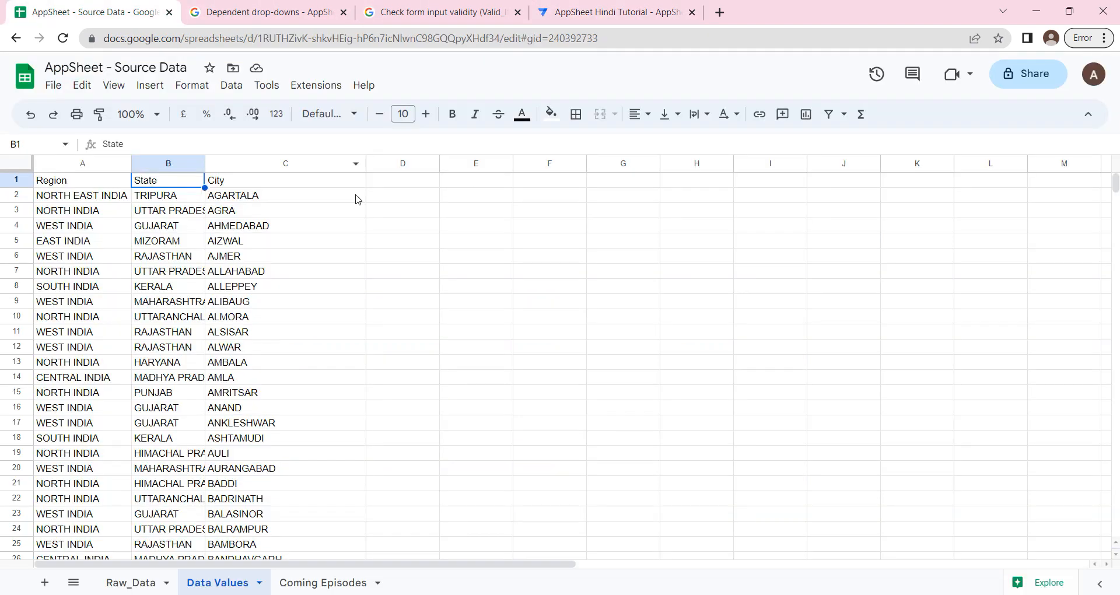
{"action": "left_click", "coordinate": [130, 583]}
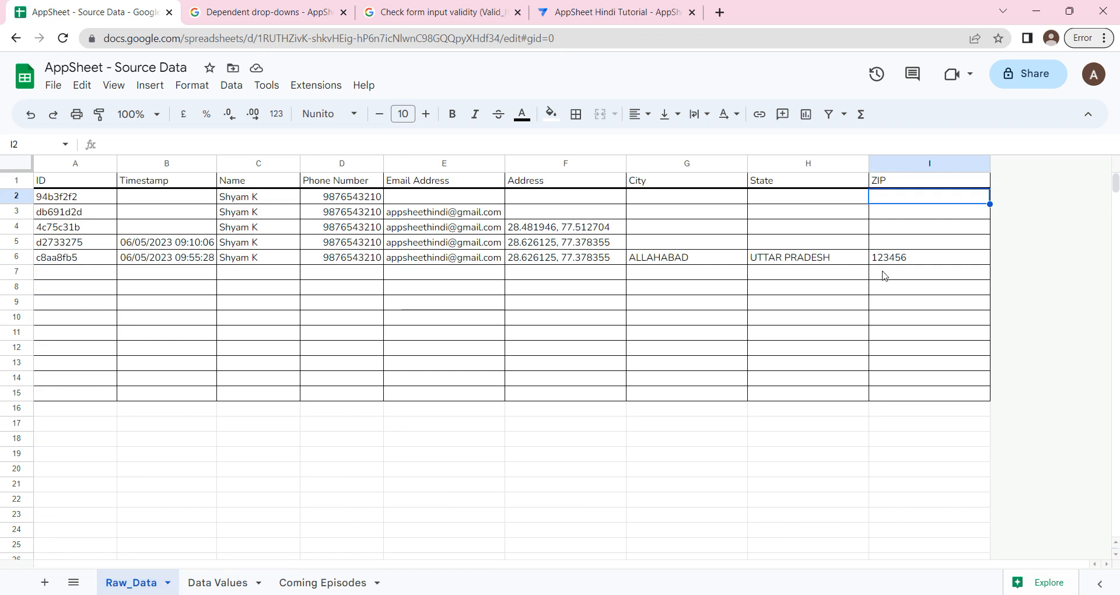
{"action": "left_click_drag", "start_coordinate": [919, 262], "coordinate": [717, 257]}
{"action": "left_click", "coordinate": [698, 263]}
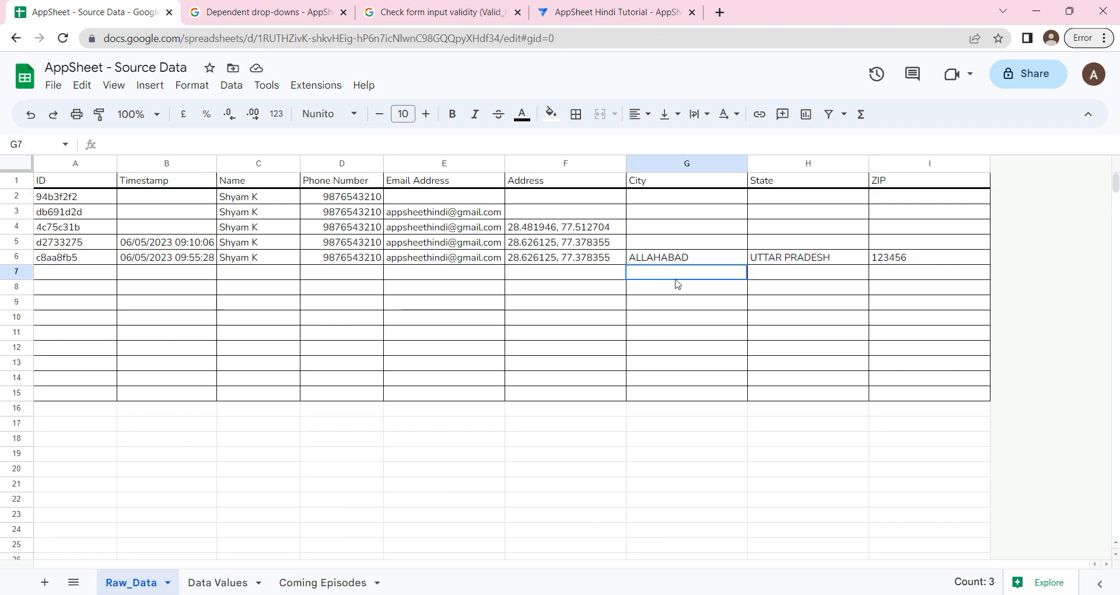
{"action": "left_click", "coordinate": [794, 263]}
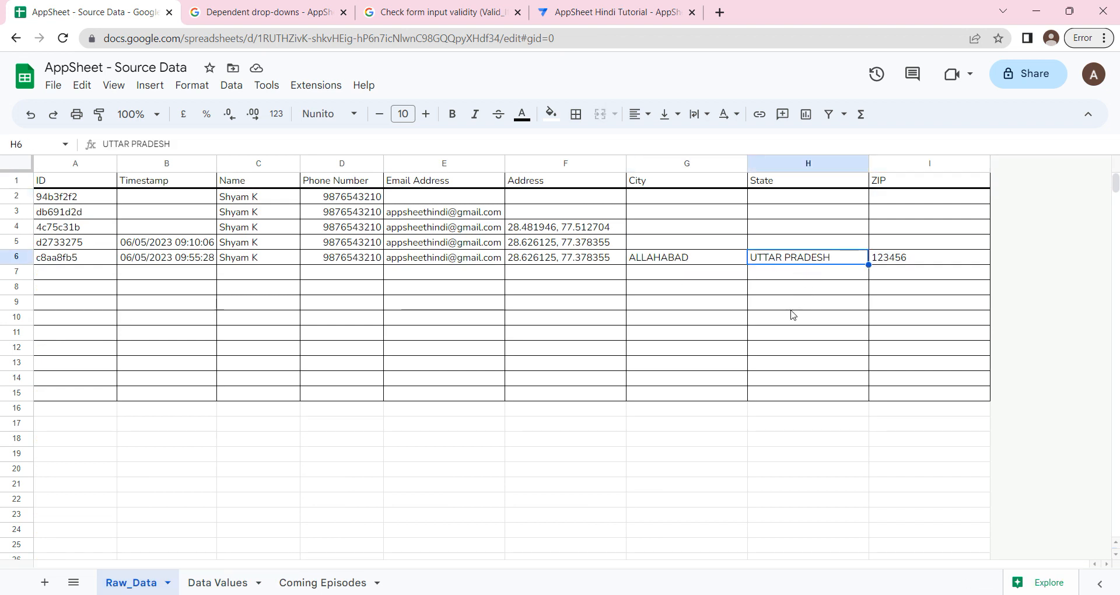